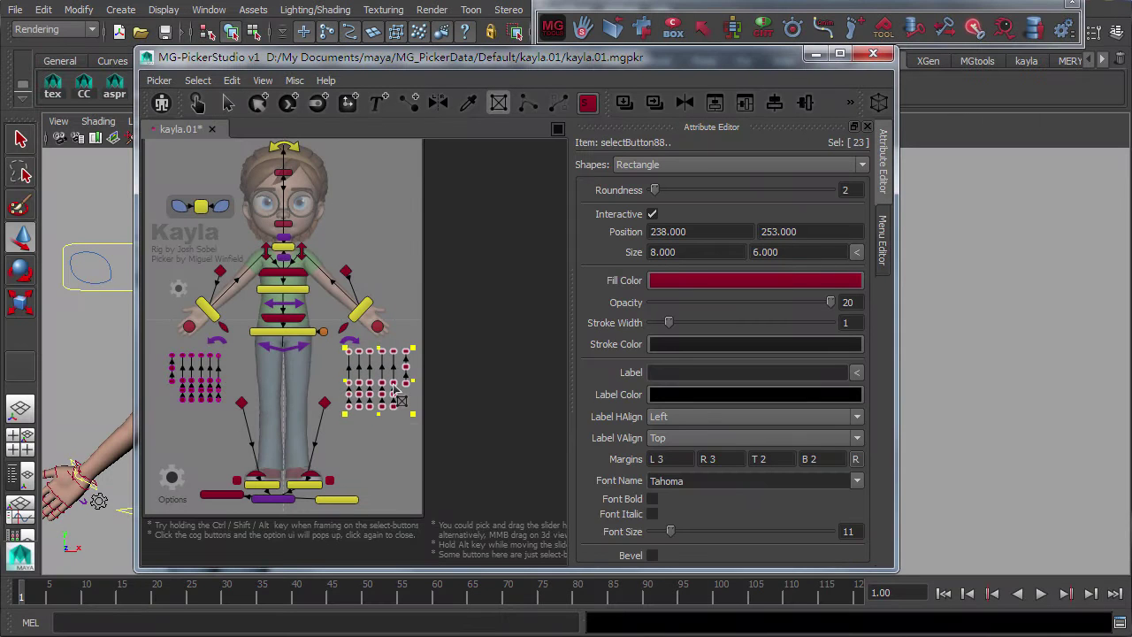
# Mirror the hand button grid to the other side and make the yellow buttons diamond-shaped
pyautogui.hotkey('ctrl', 'm')
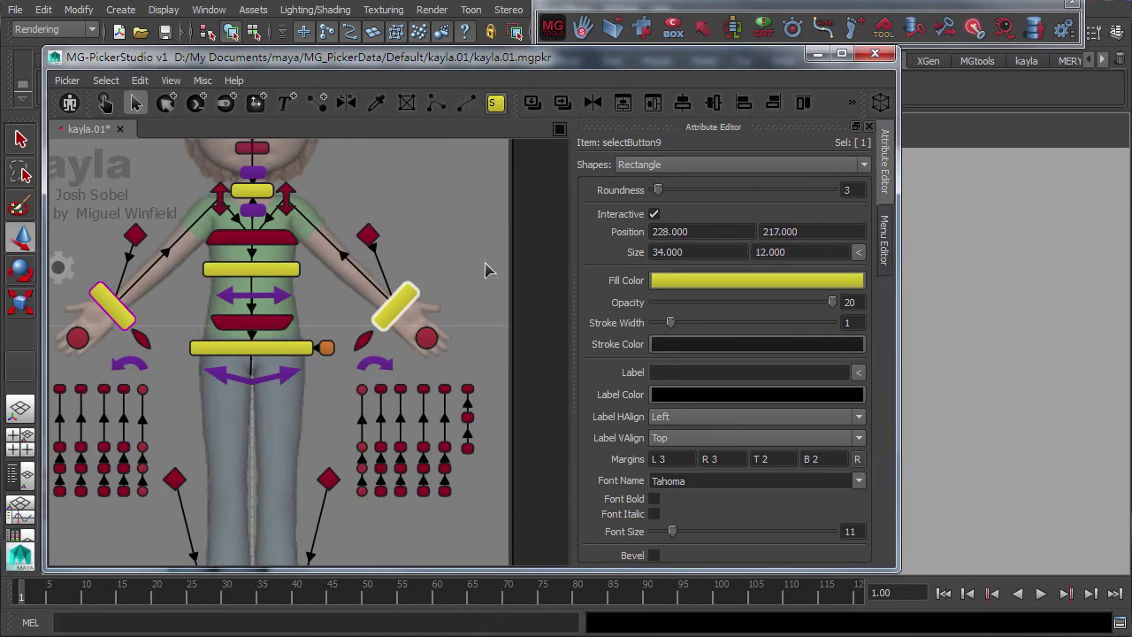
pyautogui.click(672, 165)
pyautogui.click(656, 234)
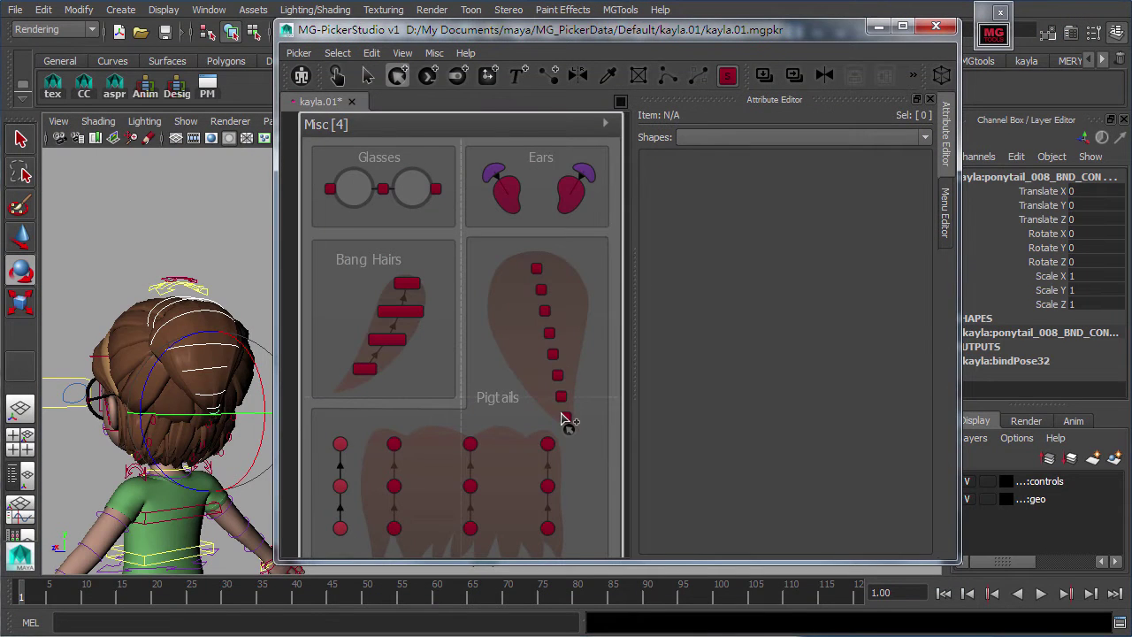
# Select the eight pigtail buttons and create a Sorrow pose button with a face snapshot icon
pyautogui.moveTo(566, 421); pyautogui.dragTo(574, 425)
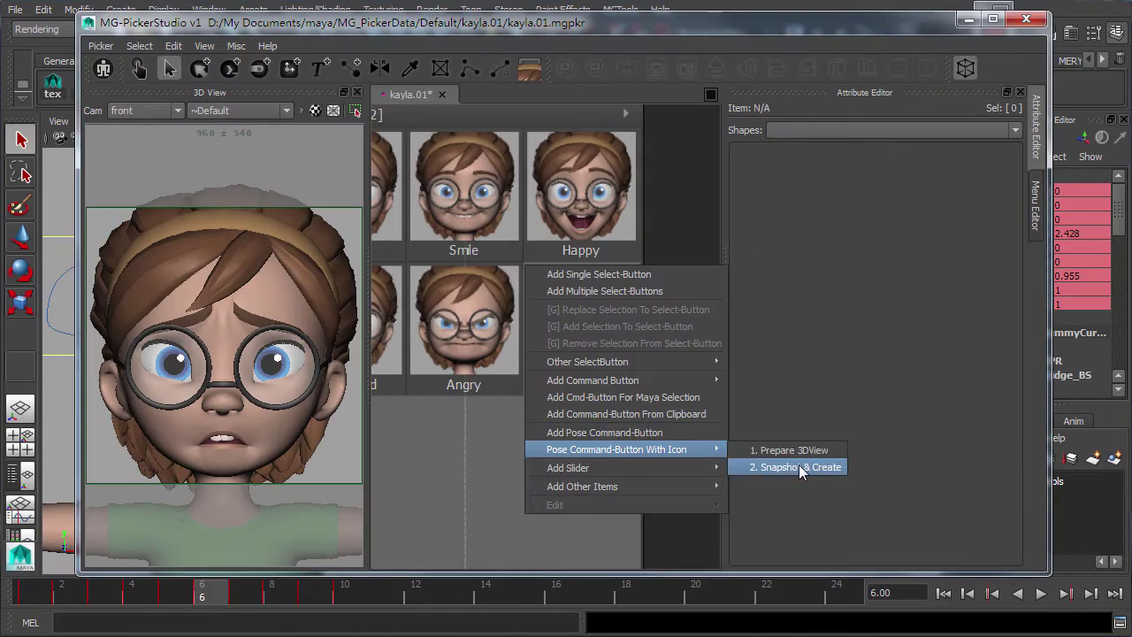
pyautogui.click(802, 469)
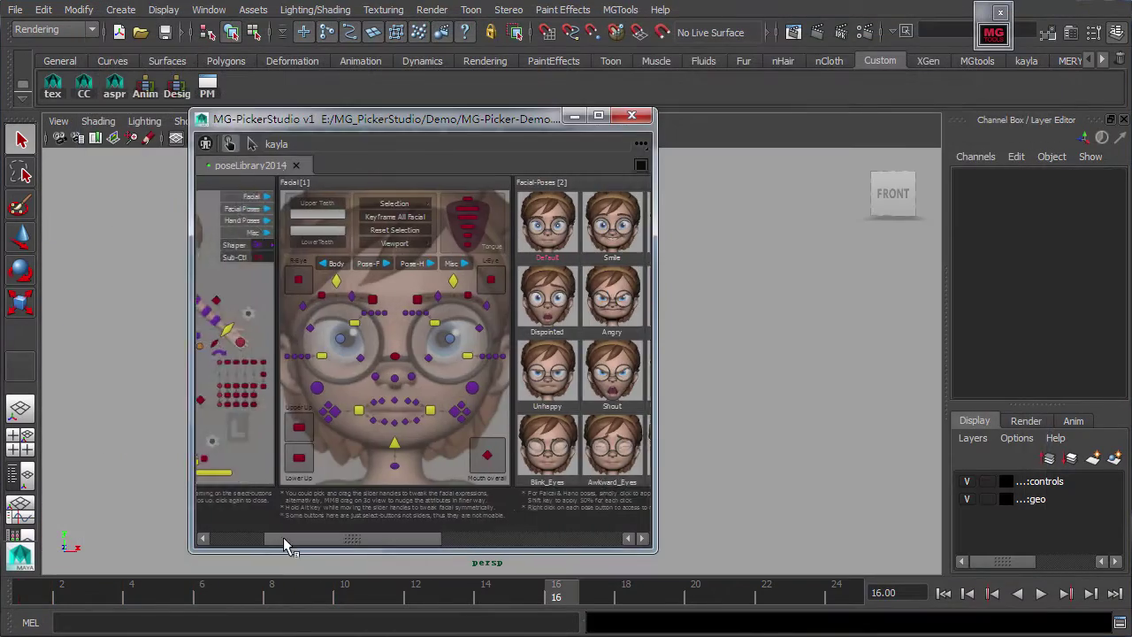
pyautogui.moveTo(283, 537); pyautogui.dragTo(334, 537)
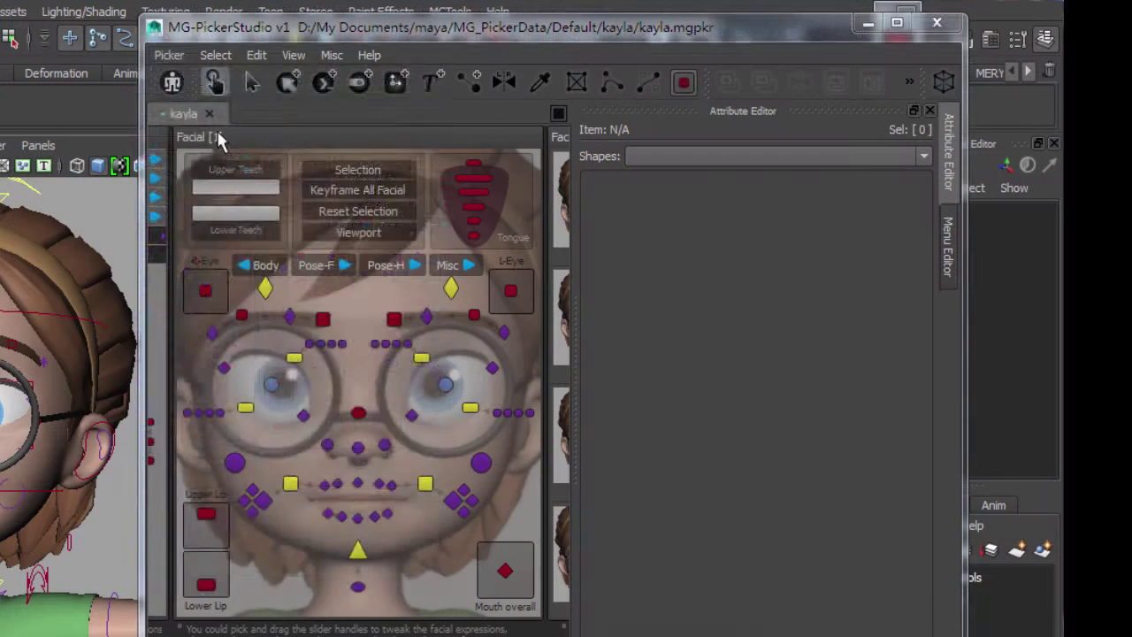
# Export the kayla picker as a scene picker node, copying its images to the pickerimages folder
pyautogui.click(177, 56)
pyautogui.moveTo(389, 446)
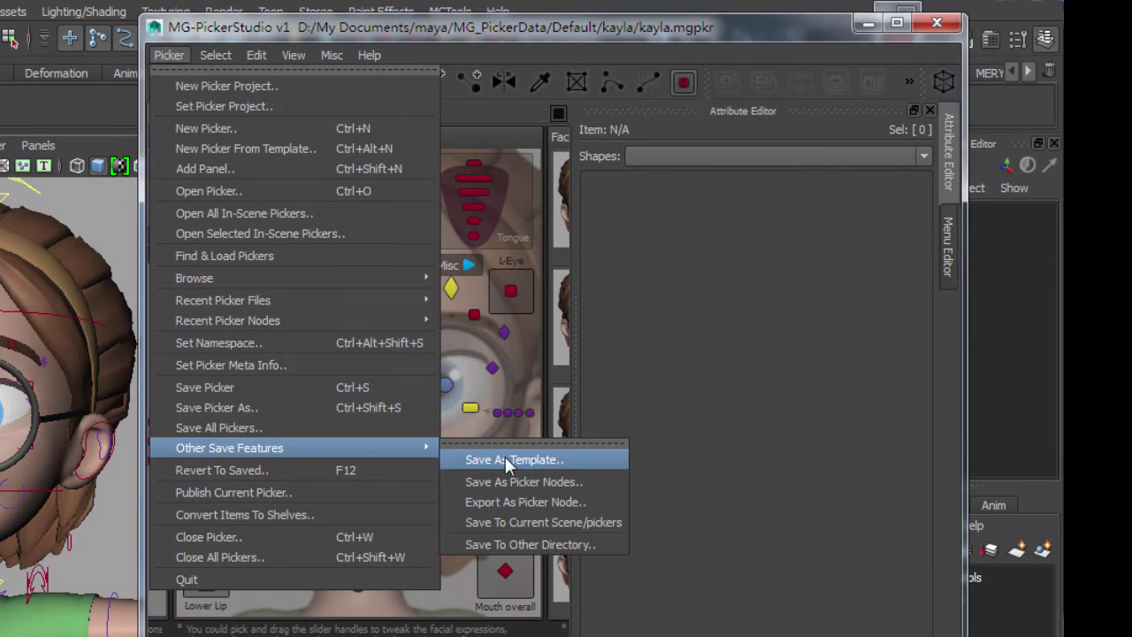
pyautogui.click(569, 502)
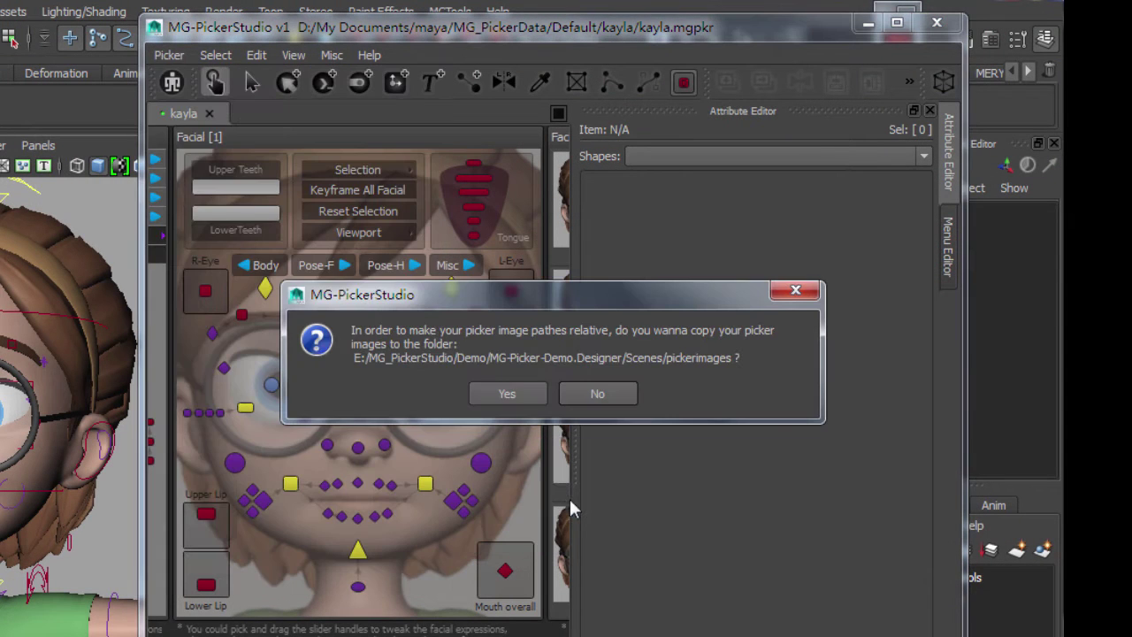
pyautogui.click(514, 392)
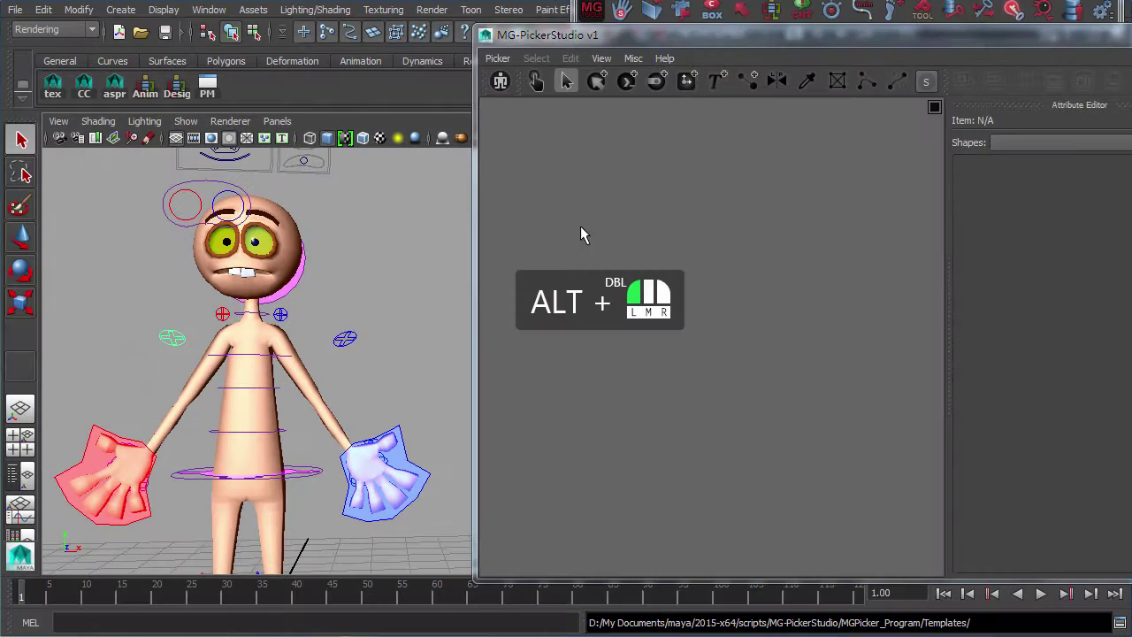
# Create the Moom_ForPicker picker from the Simple_Guy template
pyautogui.keyDown('alt'); pyautogui.doubleClick(580, 225); pyautogui.keyUp('alt')
pyautogui.click(579, 354)
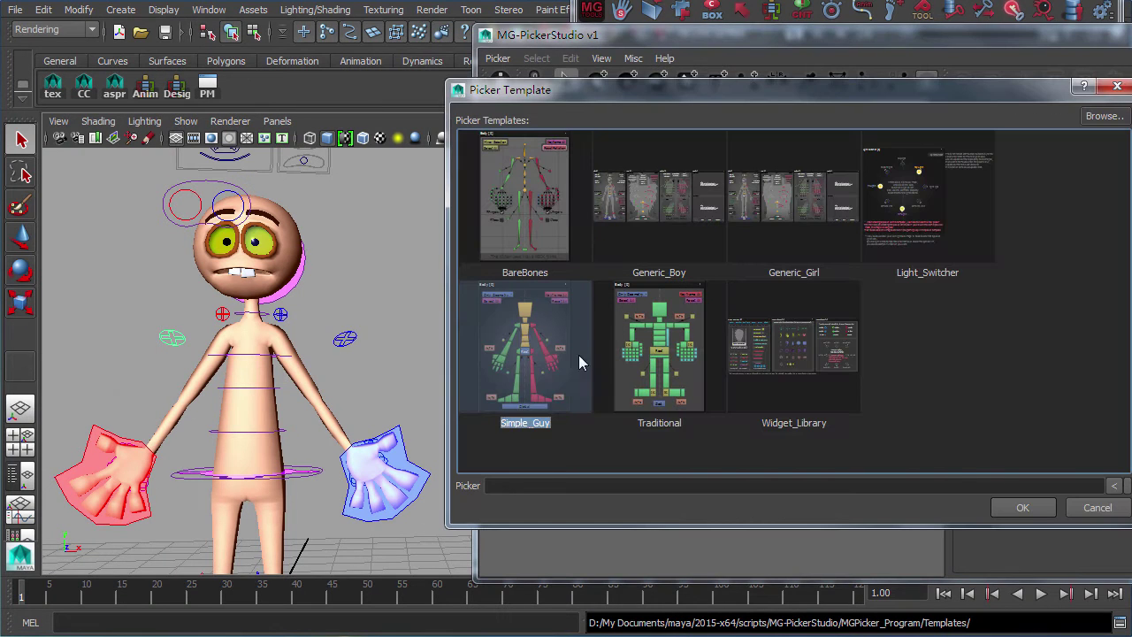
pyautogui.click(1040, 507)
# Set the picker's namespace to MooM
pyautogui.hotkey('ctrl', 'shift', 'alt', 's')
pyautogui.write('MooM')
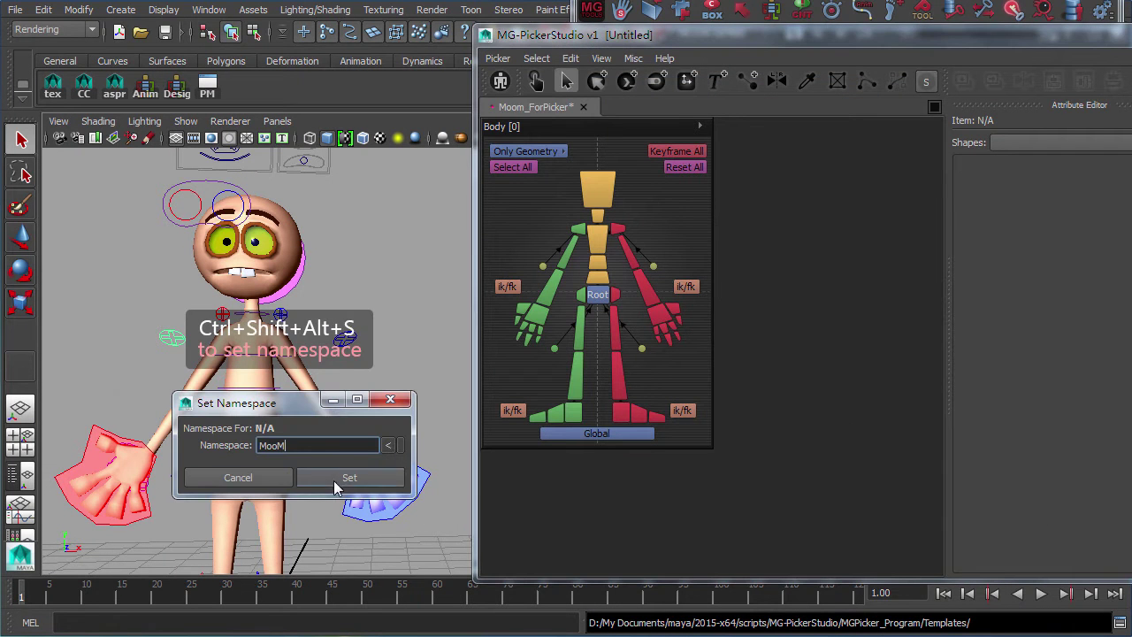
pyautogui.click(337, 486)
# Reassign the red and green hand buttons to the selected MooM controls
pyautogui.rightClick(665, 312)
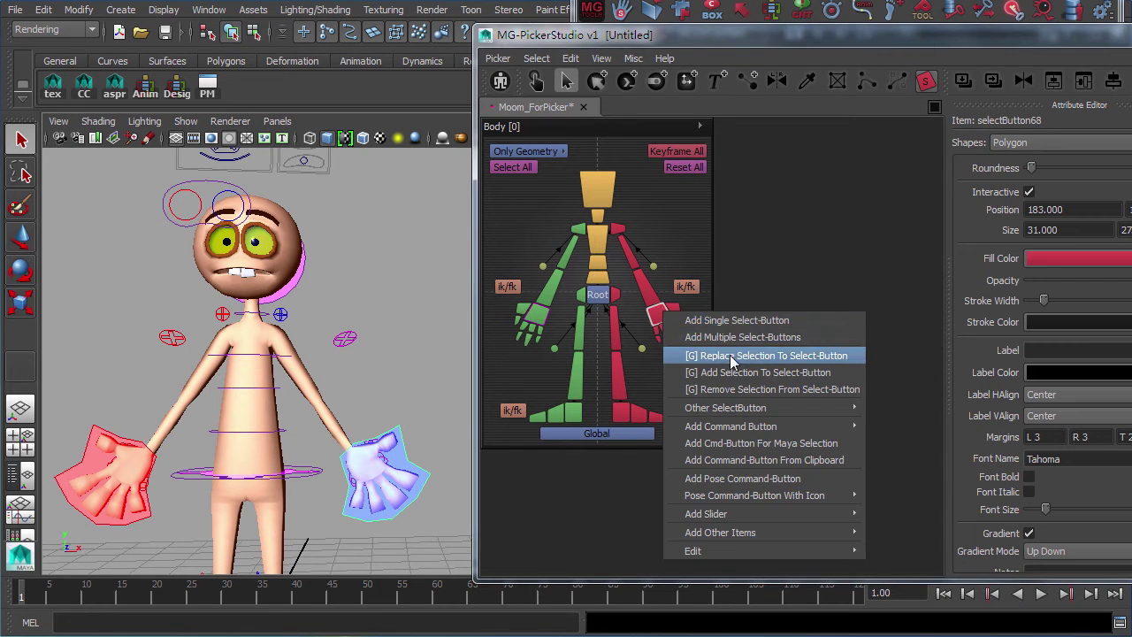
pyautogui.click(730, 355)
pyautogui.click(536, 315)
pyautogui.press('g')
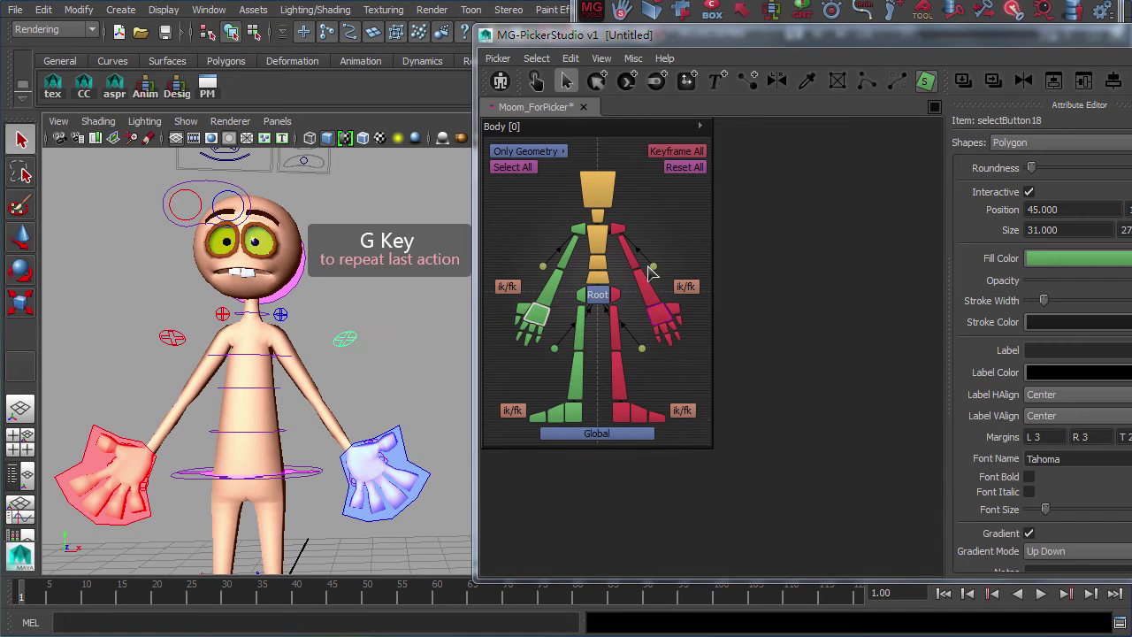
pyautogui.click(653, 266)
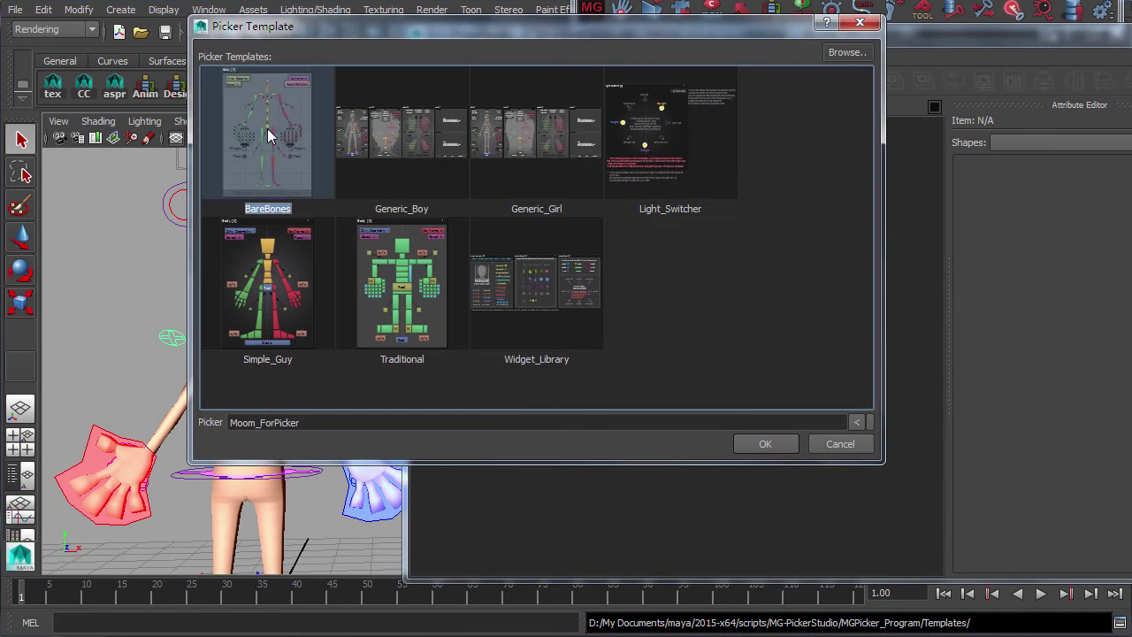
# Create a BareBones-template picker and paste the three-circle widget into Moom_ForPicker's top-left
pyautogui.click(768, 445)
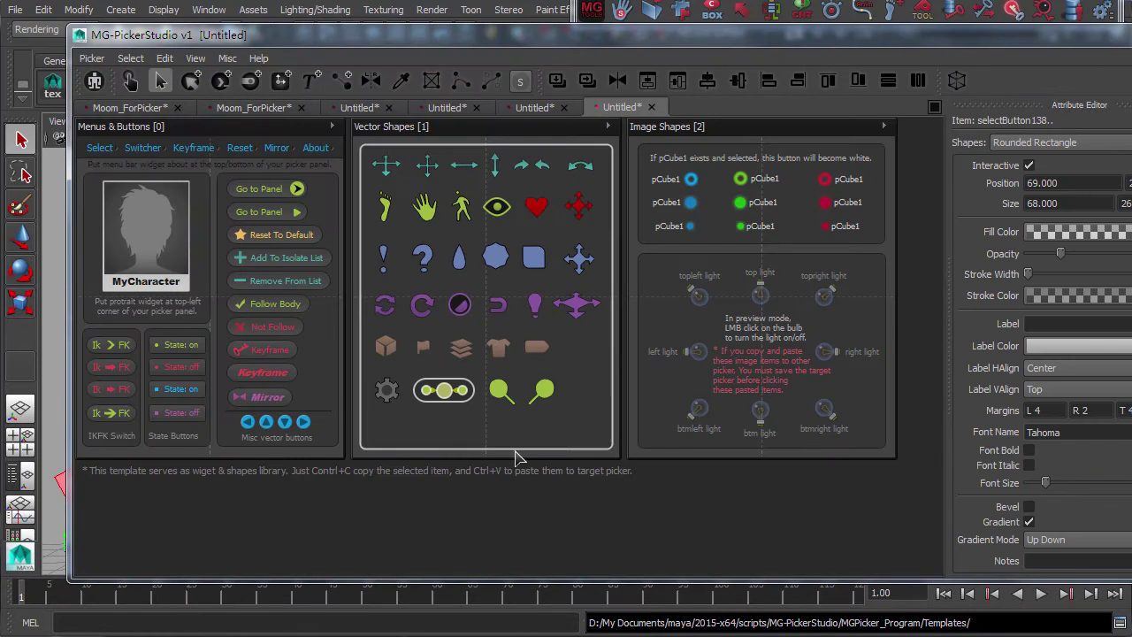
pyautogui.hotkey('ctrl', 'c')
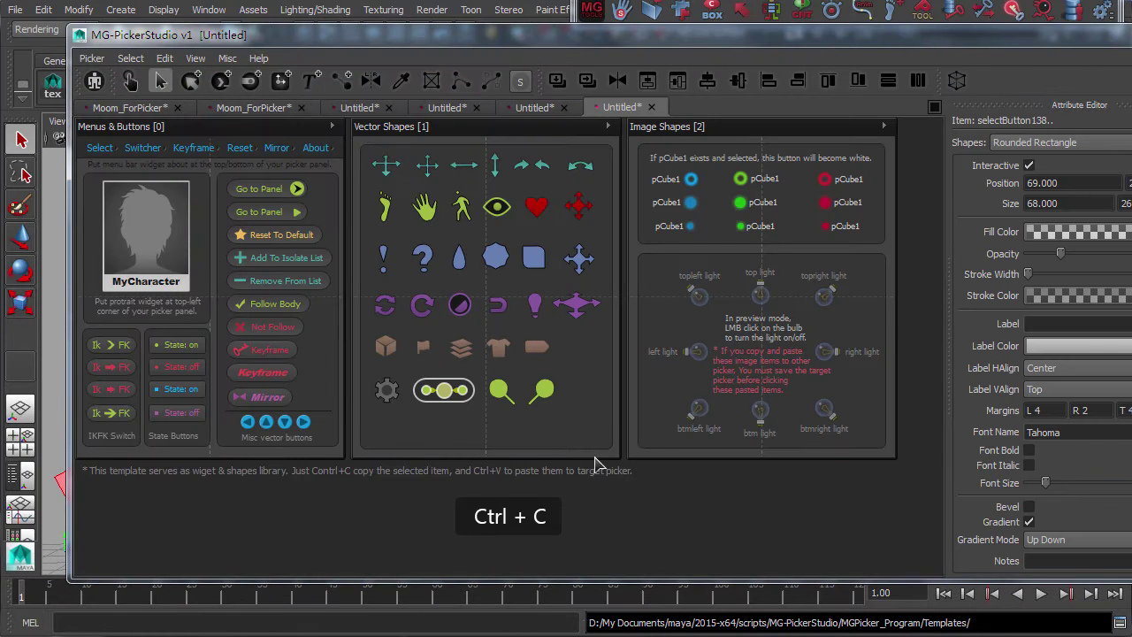
pyautogui.click(124, 107)
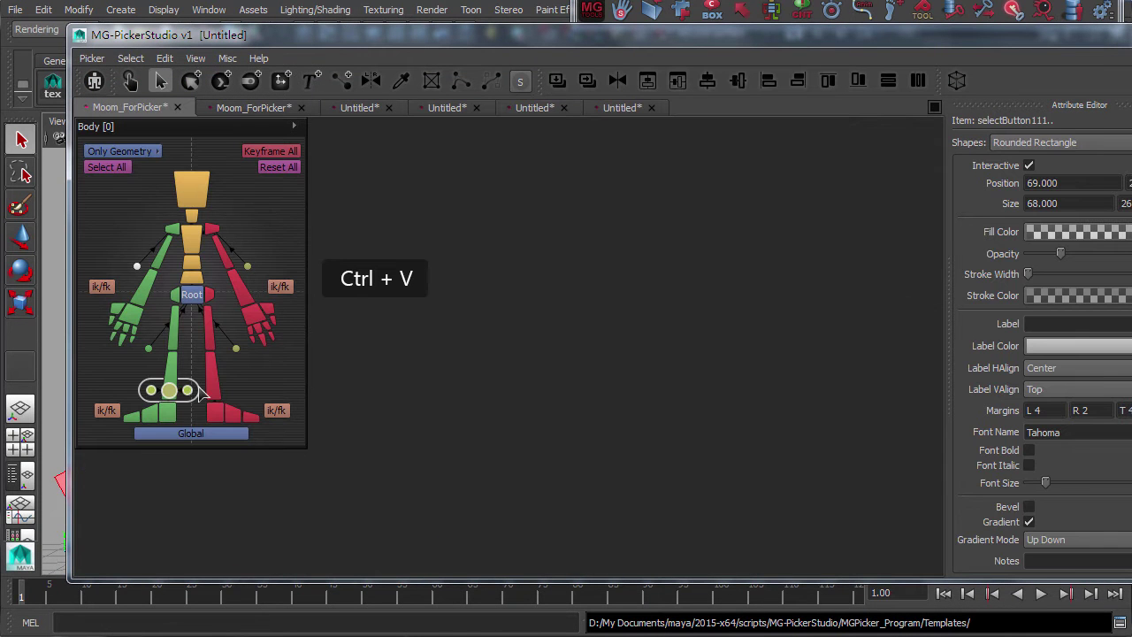
pyautogui.moveTo(204, 395); pyautogui.dragTo(124, 199)
# Save TemplateDemo as the MyTemplate template and start a new picker from MyTemplate
pyautogui.click(266, 213)
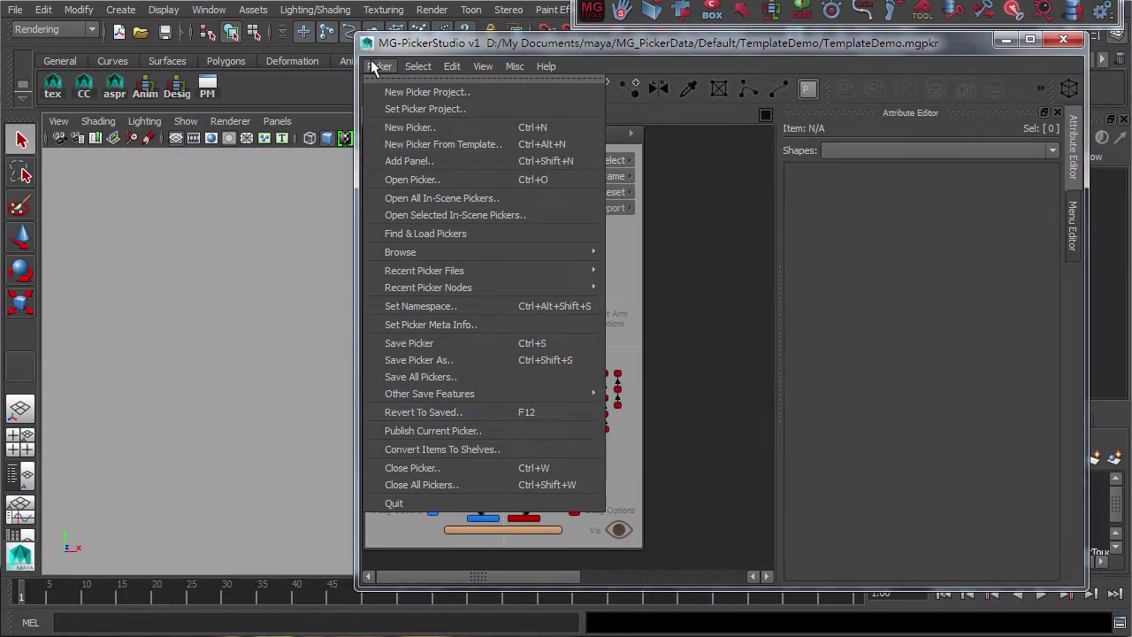
pyautogui.moveTo(580, 394)
pyautogui.click(707, 404)
pyautogui.write('Moom_ForPicker')
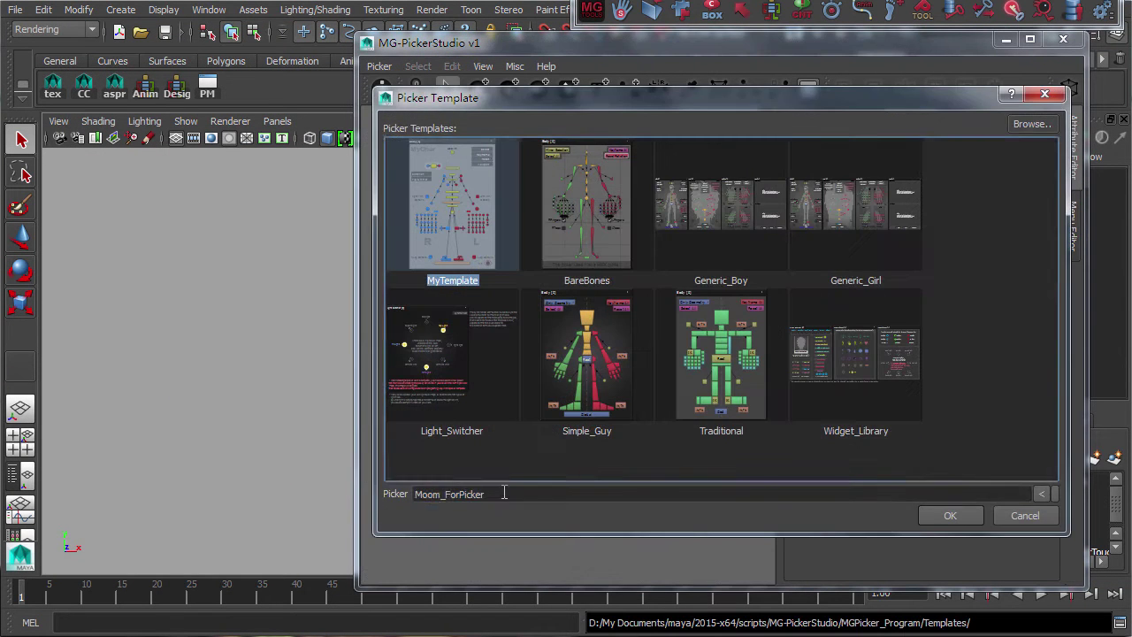
pyautogui.click(945, 513)
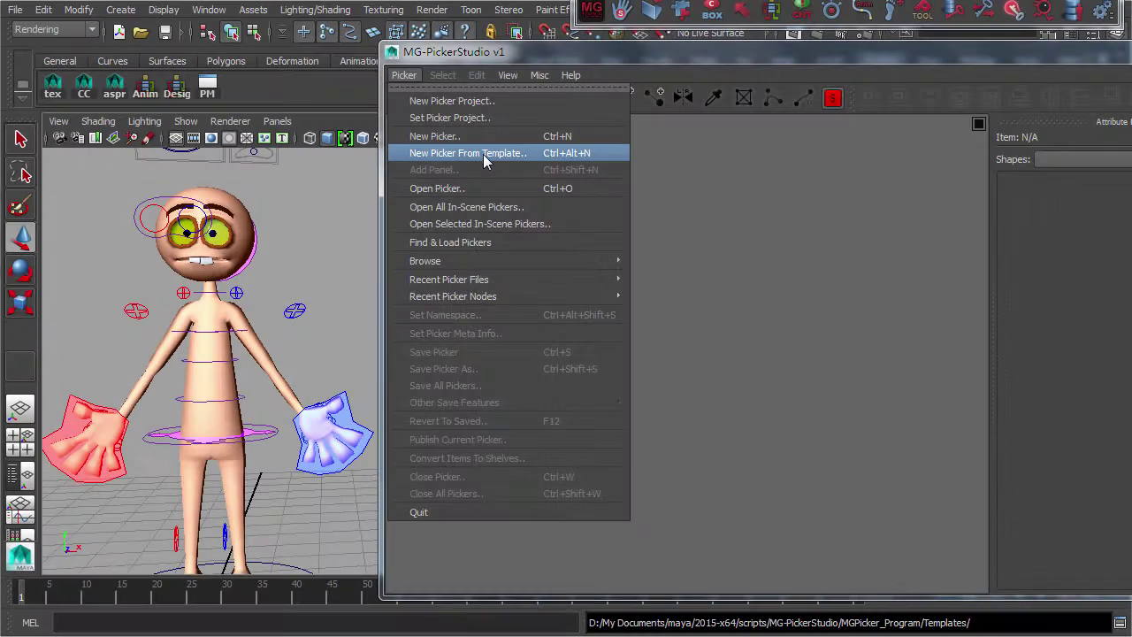
# Create an empty MooMDemo picker with namespace MooM and a 300×400 Body panel
pyautogui.click(584, 137)
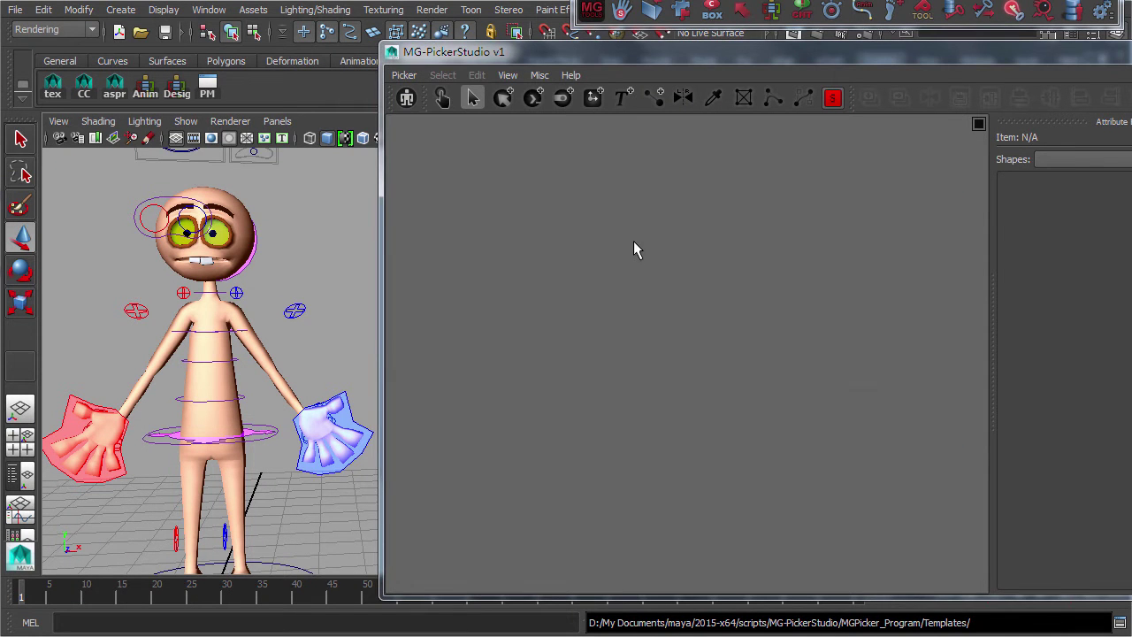
pyautogui.keyDown('ctrl'); pyautogui.doubleClick(634, 249); pyautogui.keyUp('ctrl')
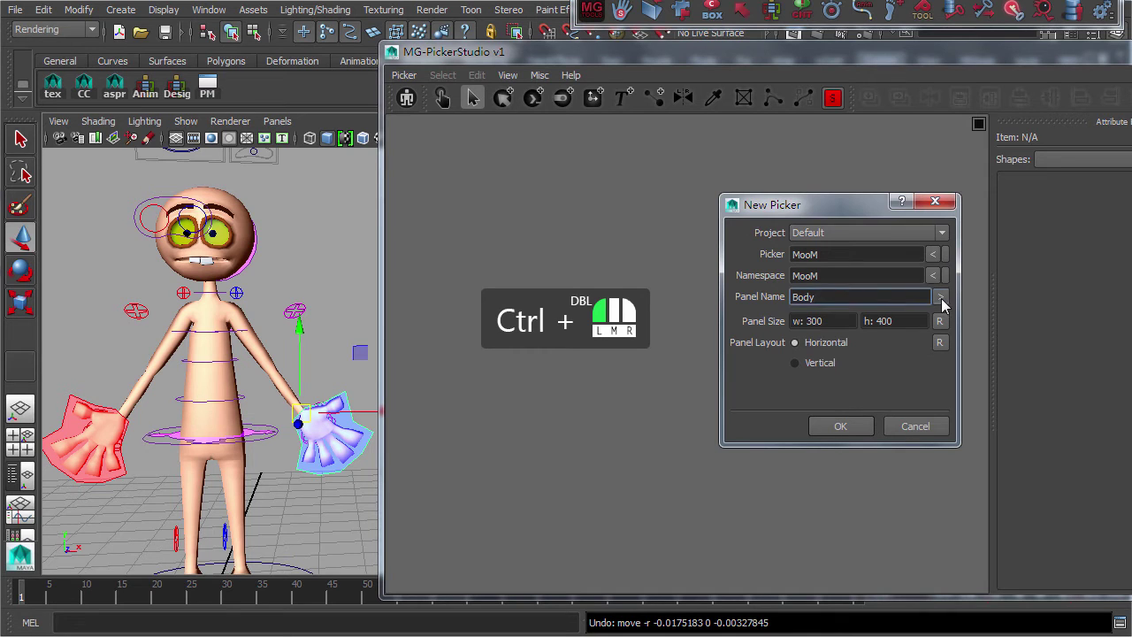
pyautogui.click(848, 324)
pyautogui.doubleClick(794, 254)
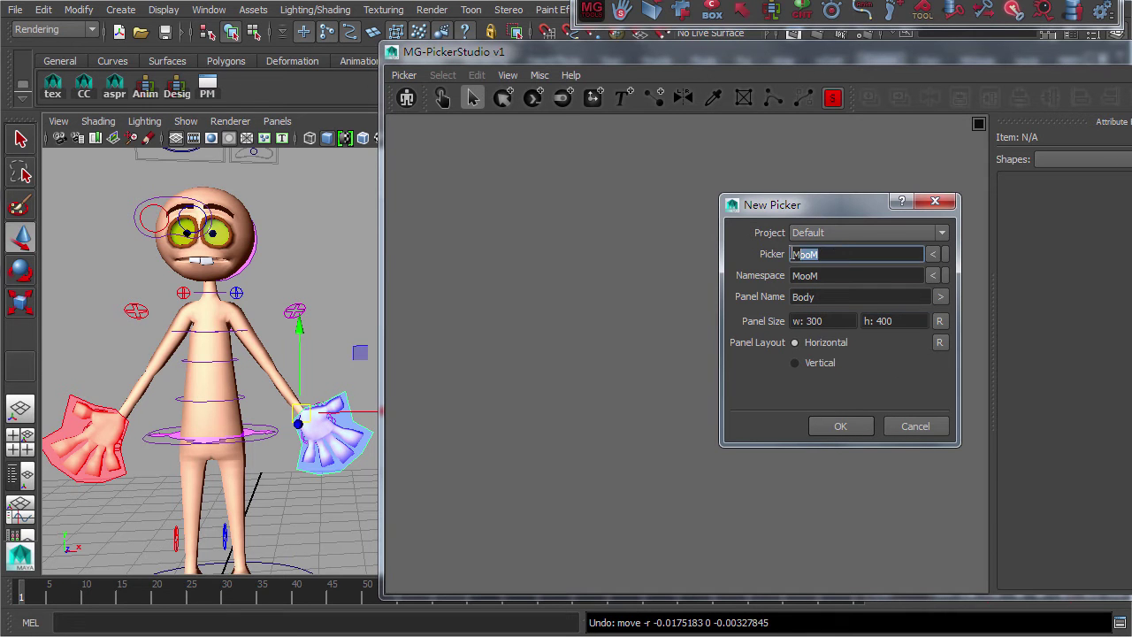
pyautogui.click(851, 257)
pyautogui.click(841, 426)
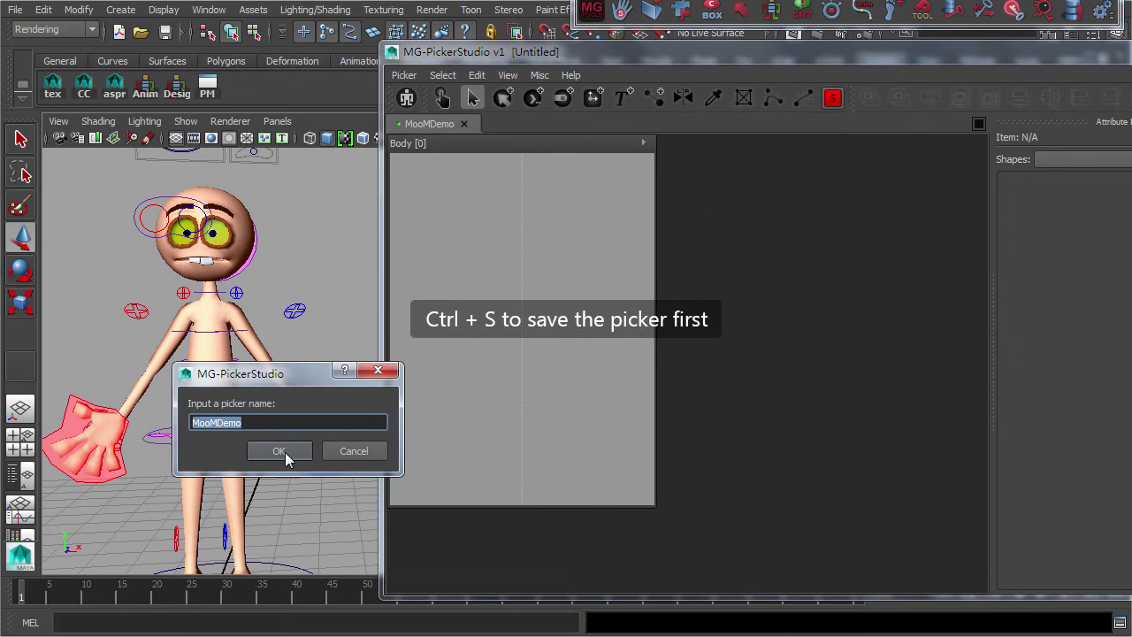
# Save the picker as MooMDemo and prepare a snapshot camera view for the Body panel
pyautogui.click(285, 452)
pyautogui.click(641, 144)
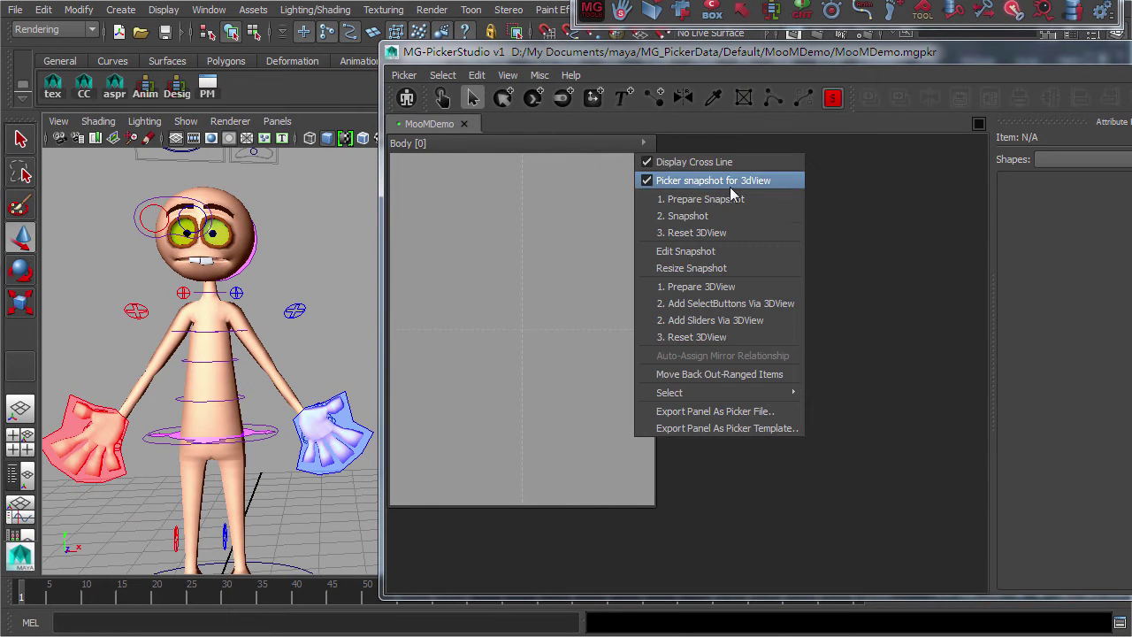
pyautogui.click(733, 199)
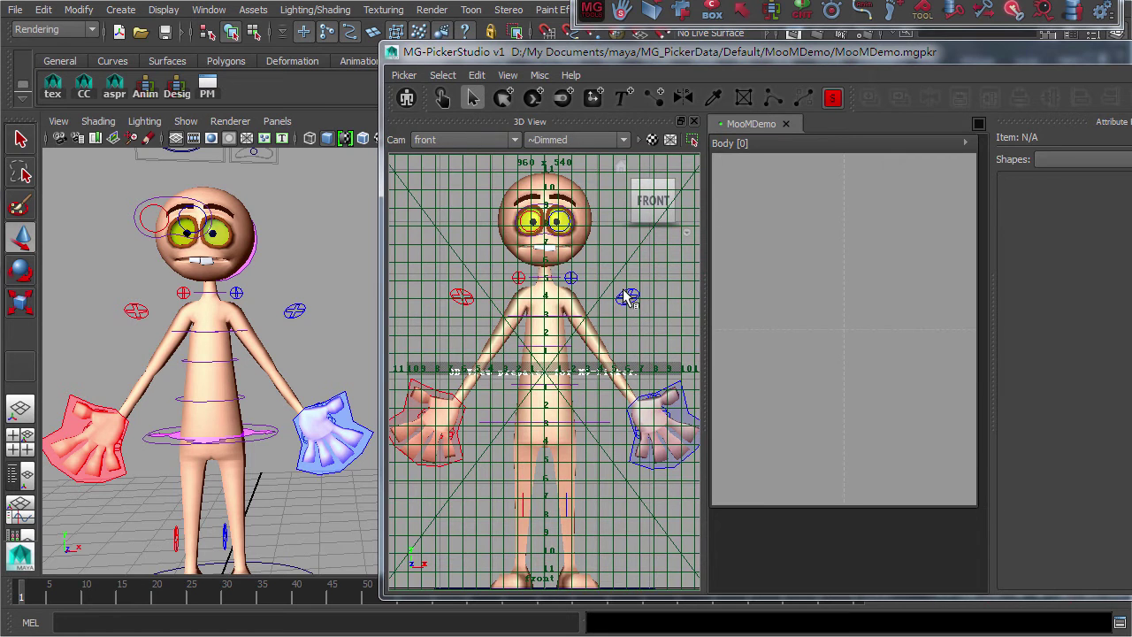
# Hide the grid and controllers, then snapshot the front-view character into the Body panel
pyautogui.scroll(-2, 619, 294)
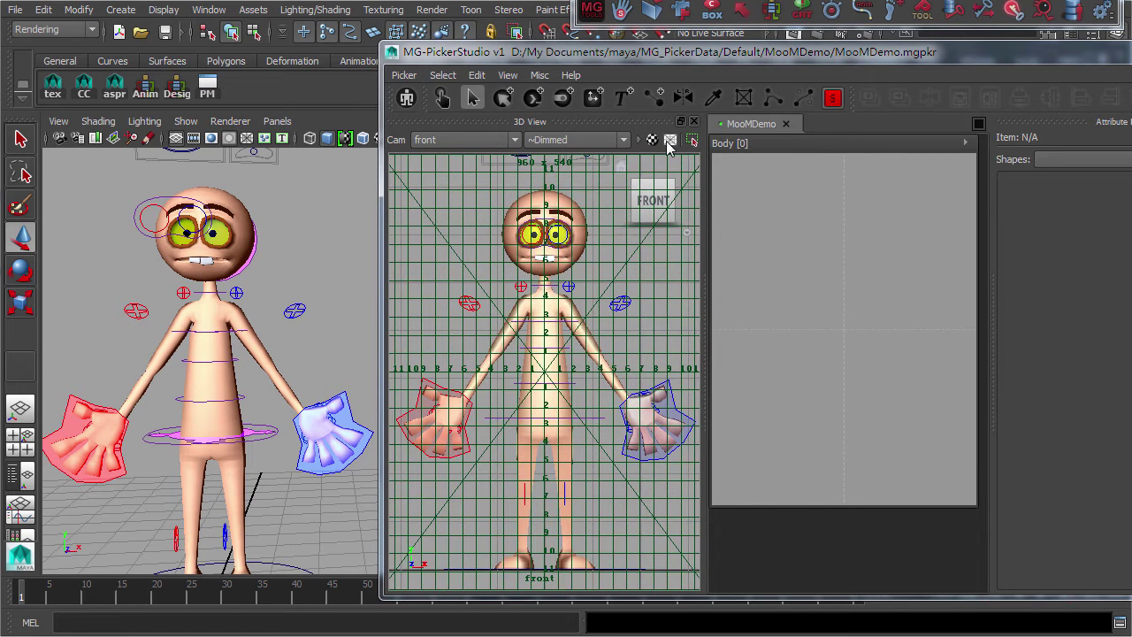
pyautogui.click(671, 141)
pyautogui.click(651, 142)
pyautogui.click(651, 190)
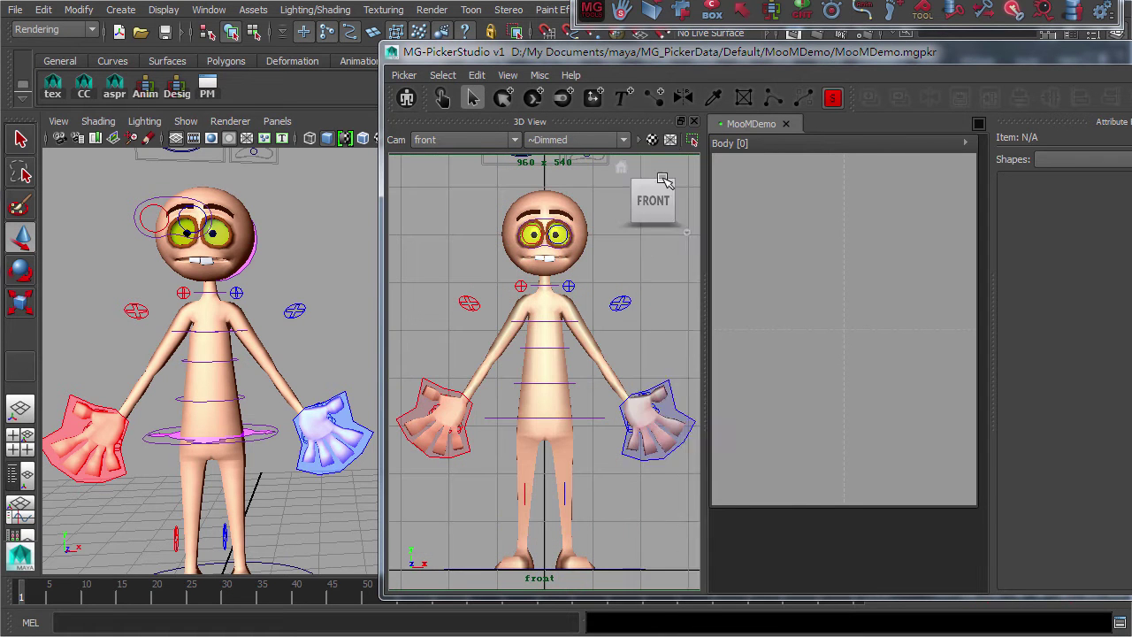
pyautogui.click(967, 142)
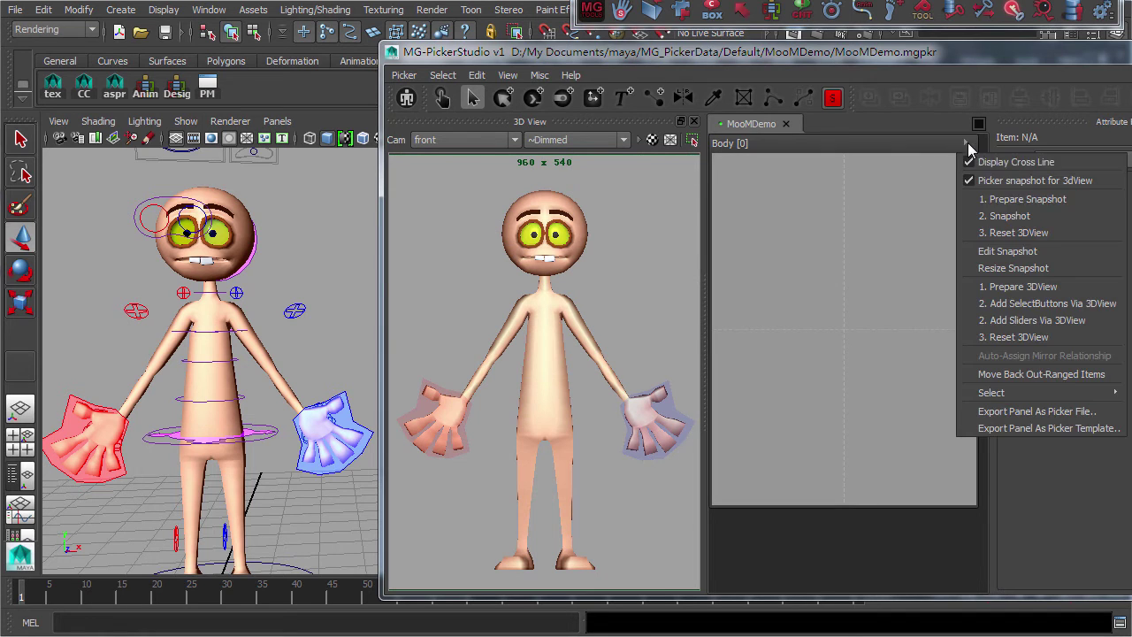
pyautogui.click(1007, 218)
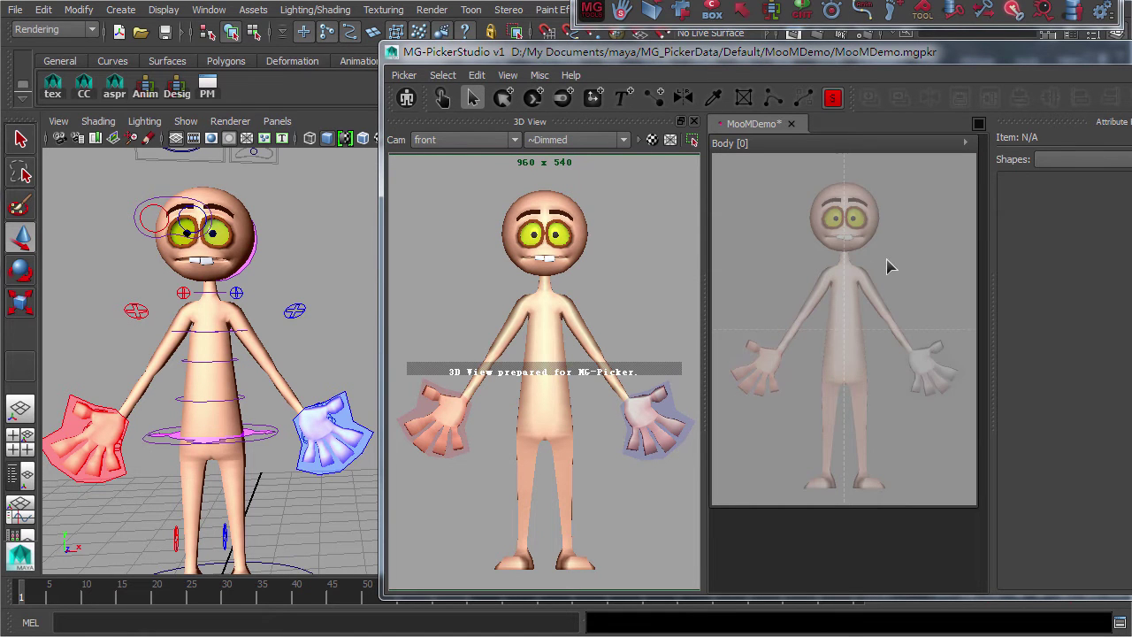
# Preview the ~Dimmed, ~DimmedBlured and ~DimmedGray style presets on the snapshot
pyautogui.click(606, 140)
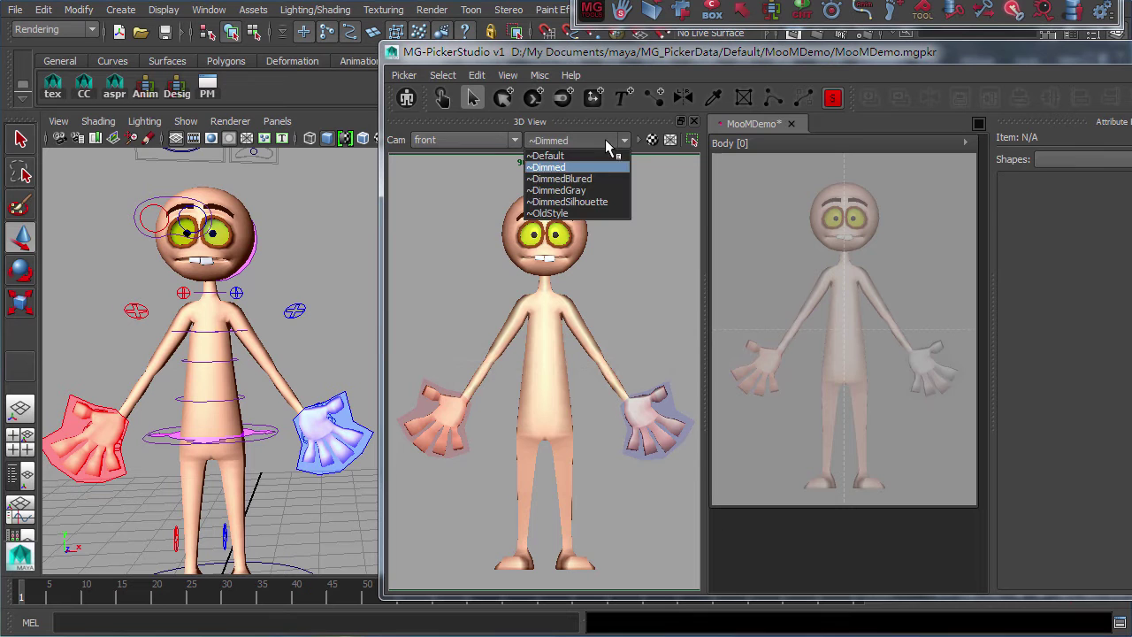
pyautogui.click(829, 127)
pyautogui.click(541, 76)
pyautogui.click(553, 101)
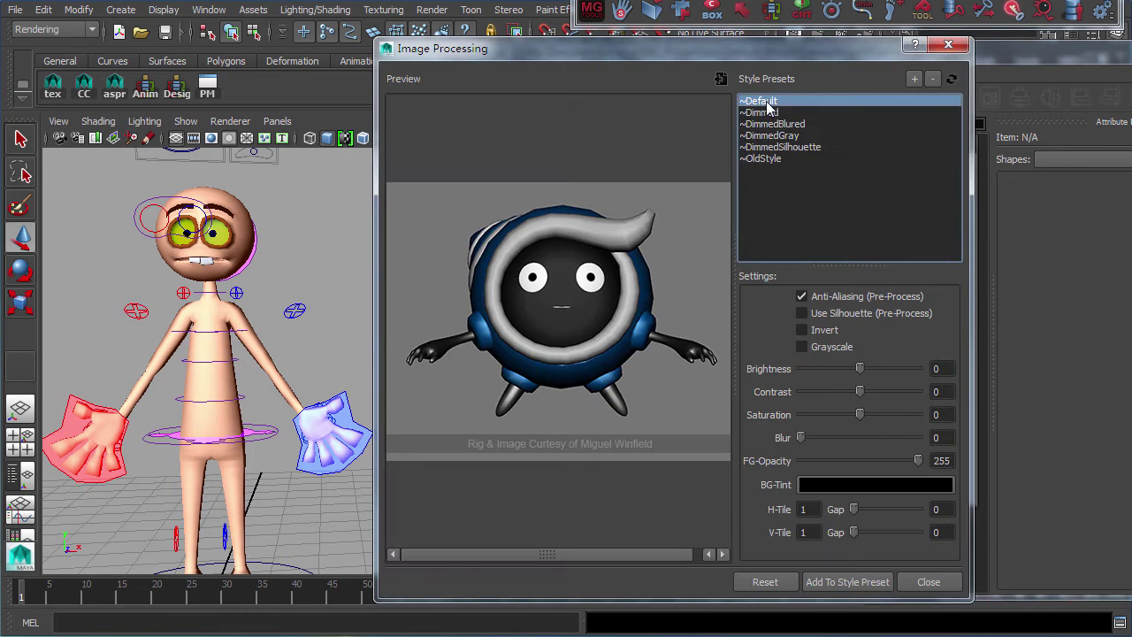
pyautogui.click(765, 113)
pyautogui.click(768, 124)
pyautogui.click(770, 135)
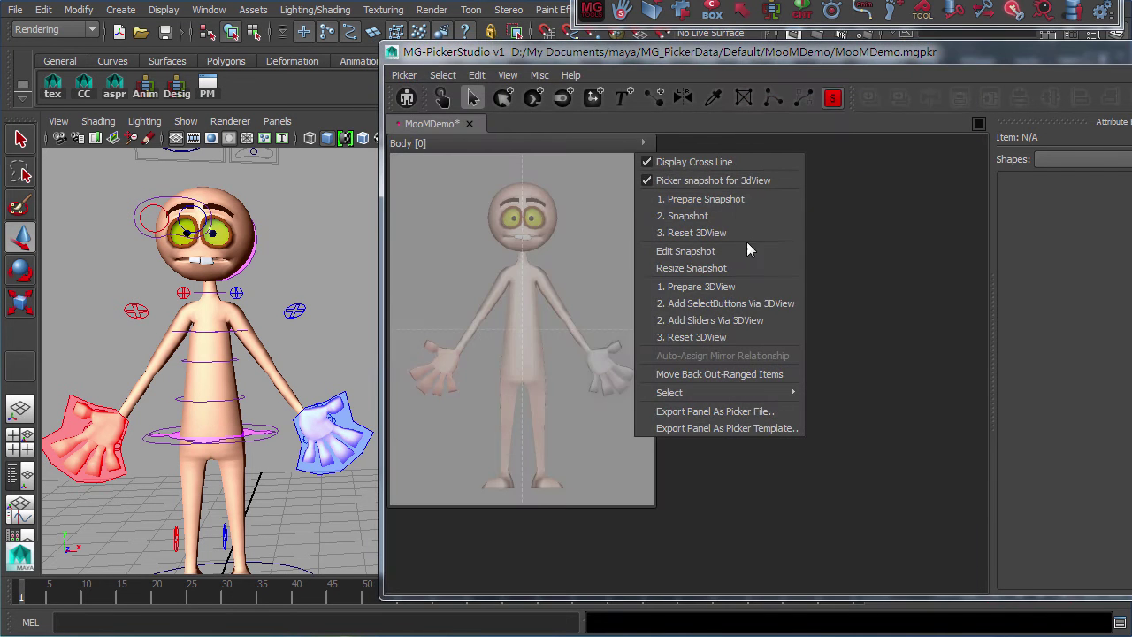
# Lower the snapshot's brightness and contrast, add slight blur, and set tiling to 2 by 2
pyautogui.click(759, 249)
pyautogui.moveTo(818, 332)
pyautogui.mouseDown()
pyautogui.moveTo(799, 331)
pyautogui.moveTo(821, 331)
pyautogui.moveTo(812, 332)
pyautogui.mouseUp()
pyautogui.moveTo(817, 354); pyautogui.dragTo(813, 355)
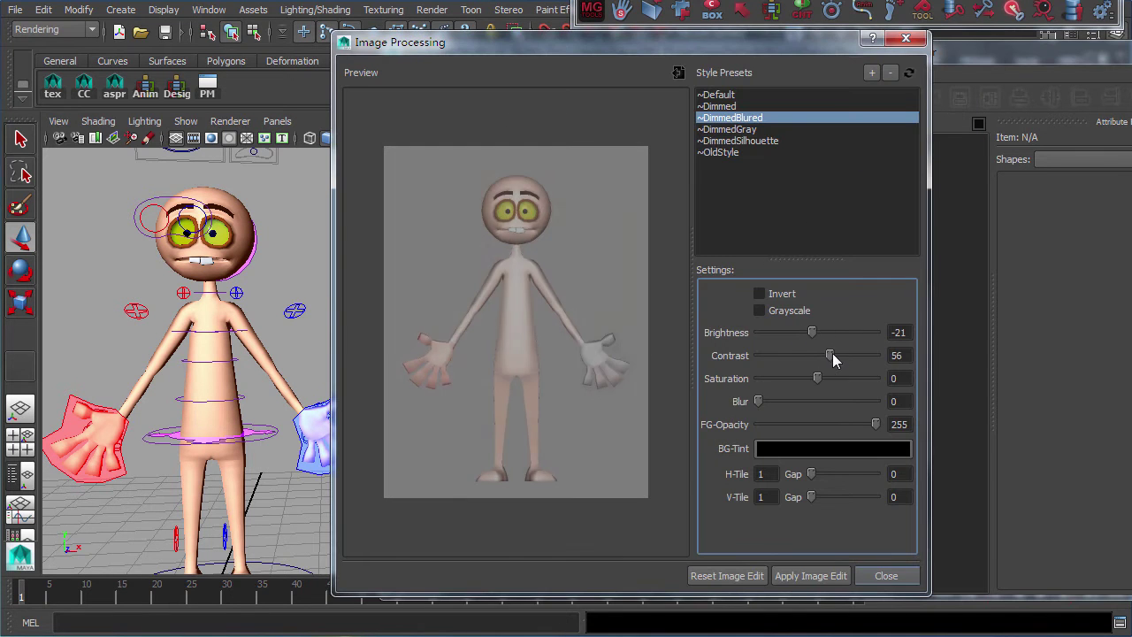
pyautogui.moveTo(758, 400); pyautogui.dragTo(764, 401)
pyautogui.click(761, 474)
pyautogui.write('2')
pyautogui.press('Tab')
pyautogui.write('2')
pyautogui.press('Return')
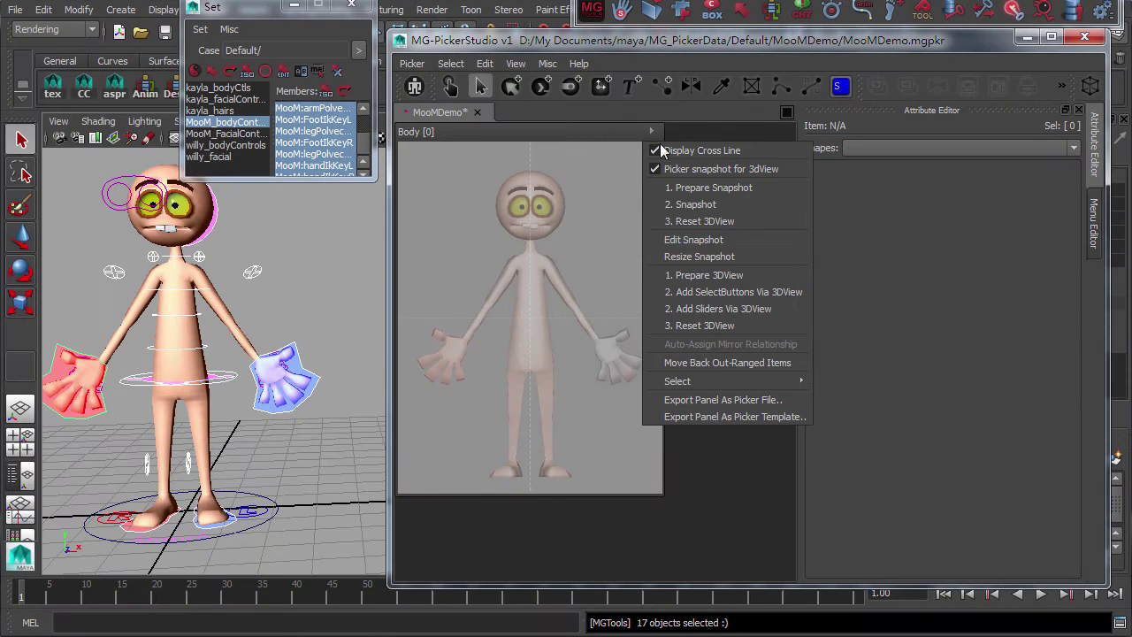
# Dock a 3D view and generate select buttons from the character's 3D controls
pyautogui.click(738, 277)
pyautogui.click(688, 131)
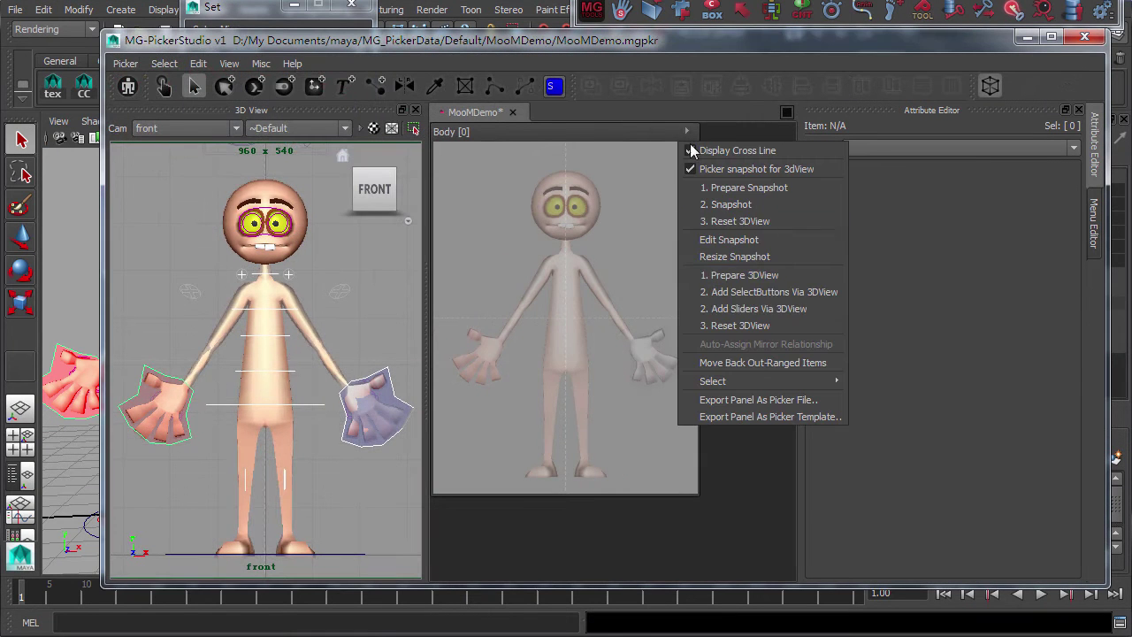
pyautogui.click(771, 294)
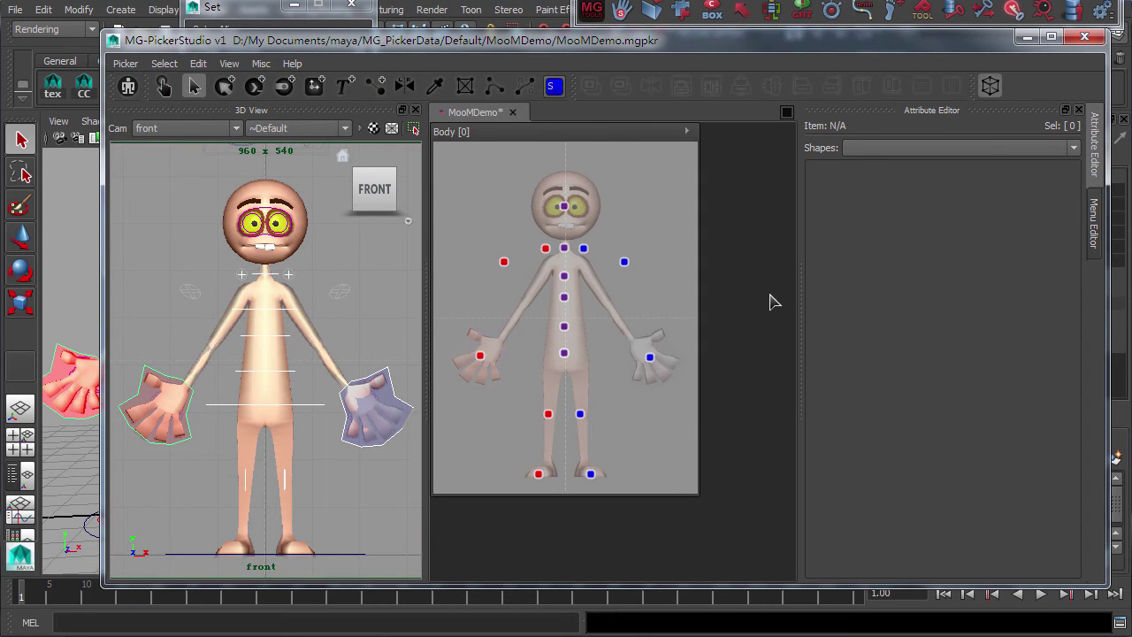
# Inspect the blue, red, hand and purple spine select buttons, then clear the selection
pyautogui.click(653, 261)
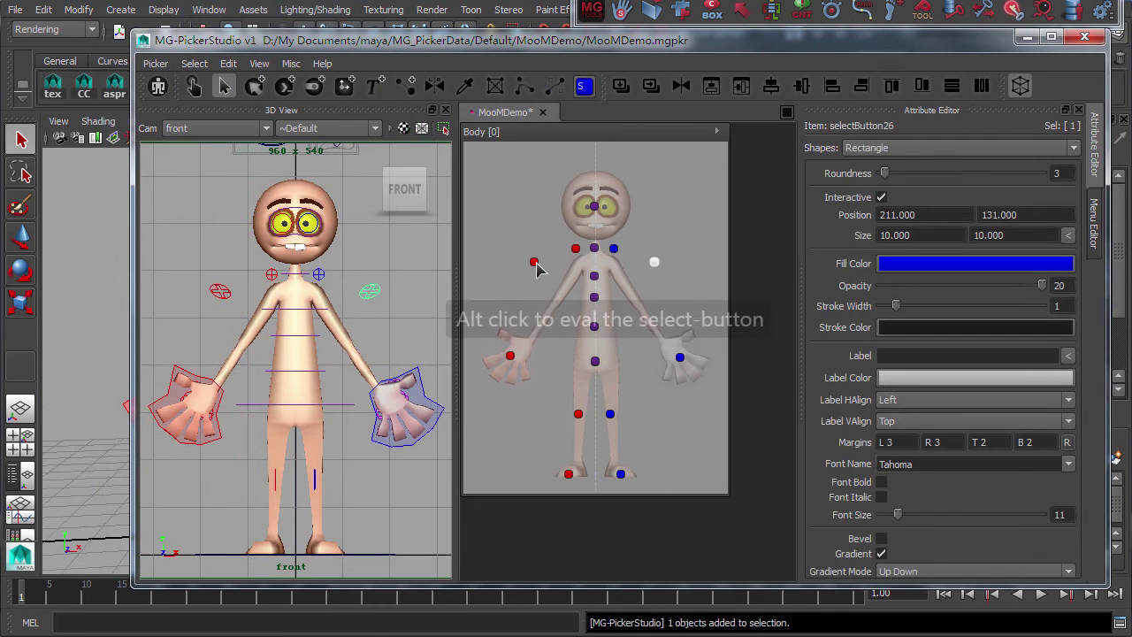
pyautogui.click(534, 264)
pyautogui.click(679, 358)
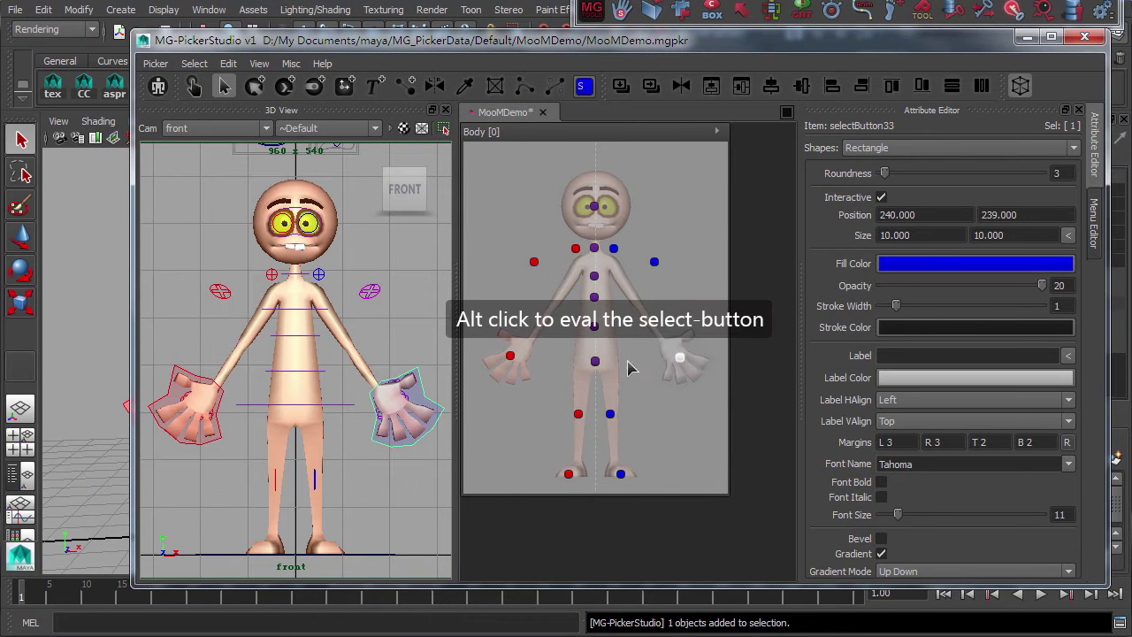
pyautogui.click(509, 356)
pyautogui.click(365, 290)
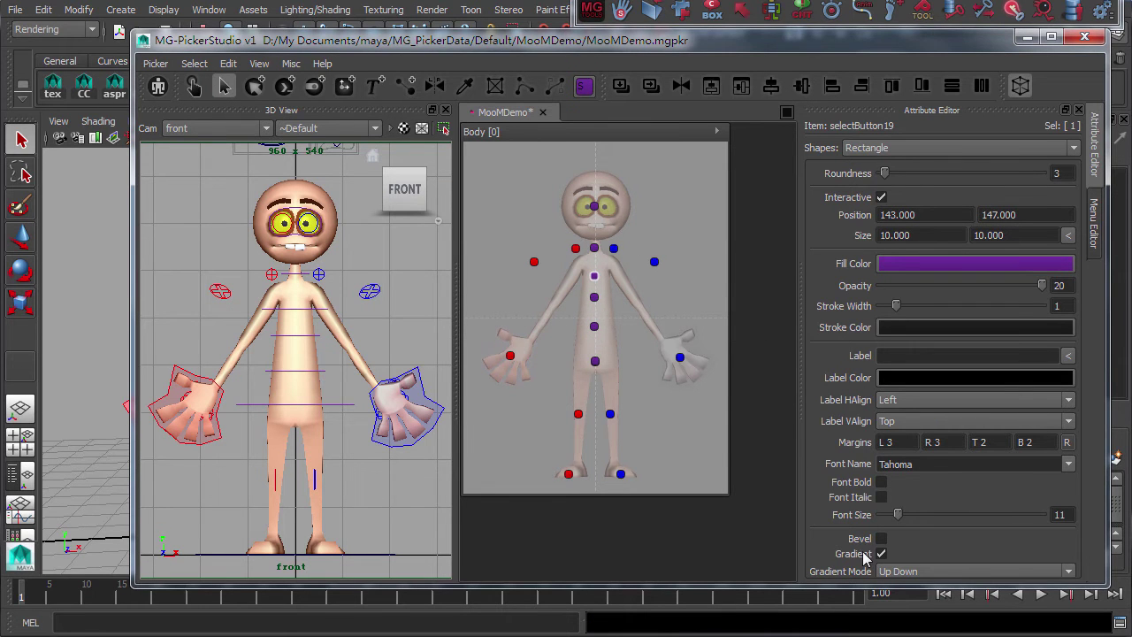
pyautogui.click(613, 363)
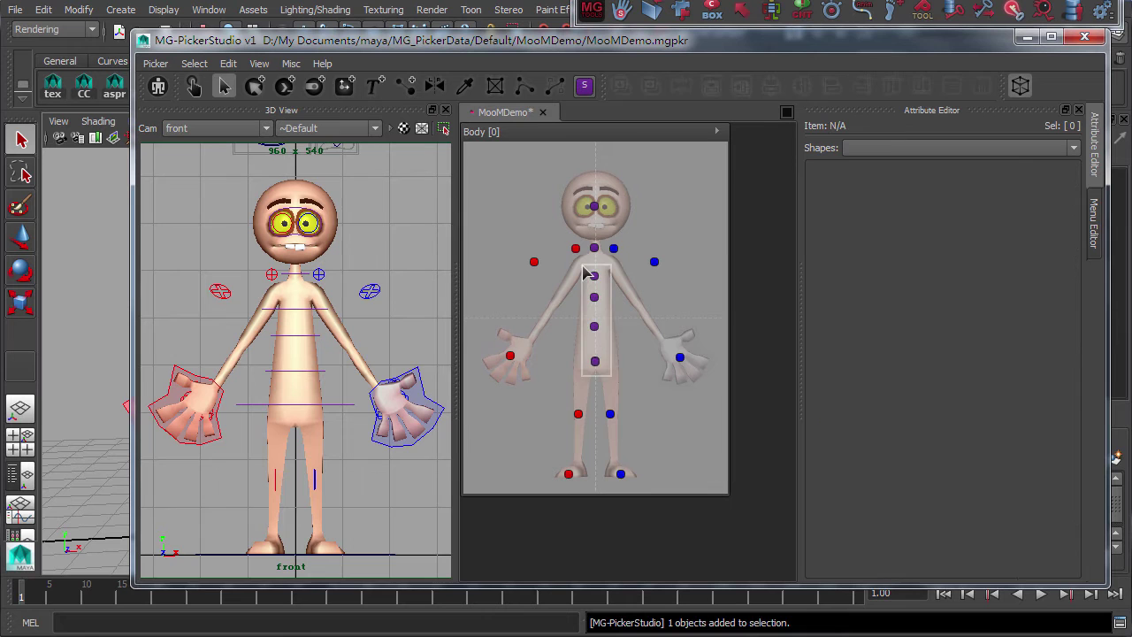
# Show labels on the five spine buttons and select the bodyKey button alone
pyautogui.moveTo(584, 275); pyautogui.dragTo(584, 275)
pyautogui.hotkey('ctrl', 'l')
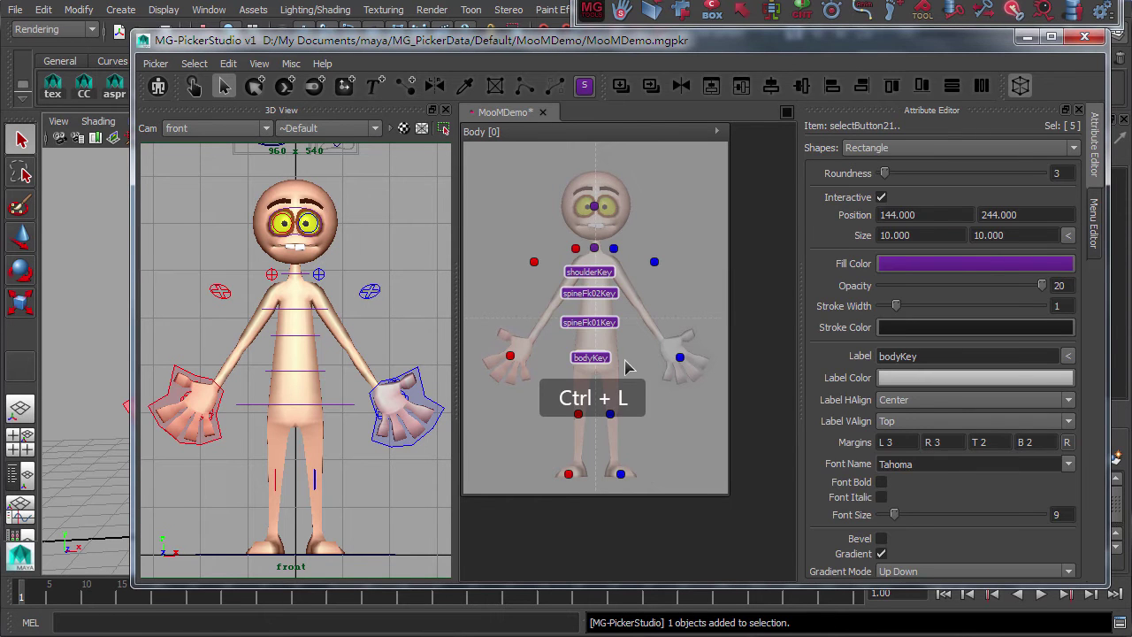
pyautogui.click(625, 366)
pyautogui.click(599, 359)
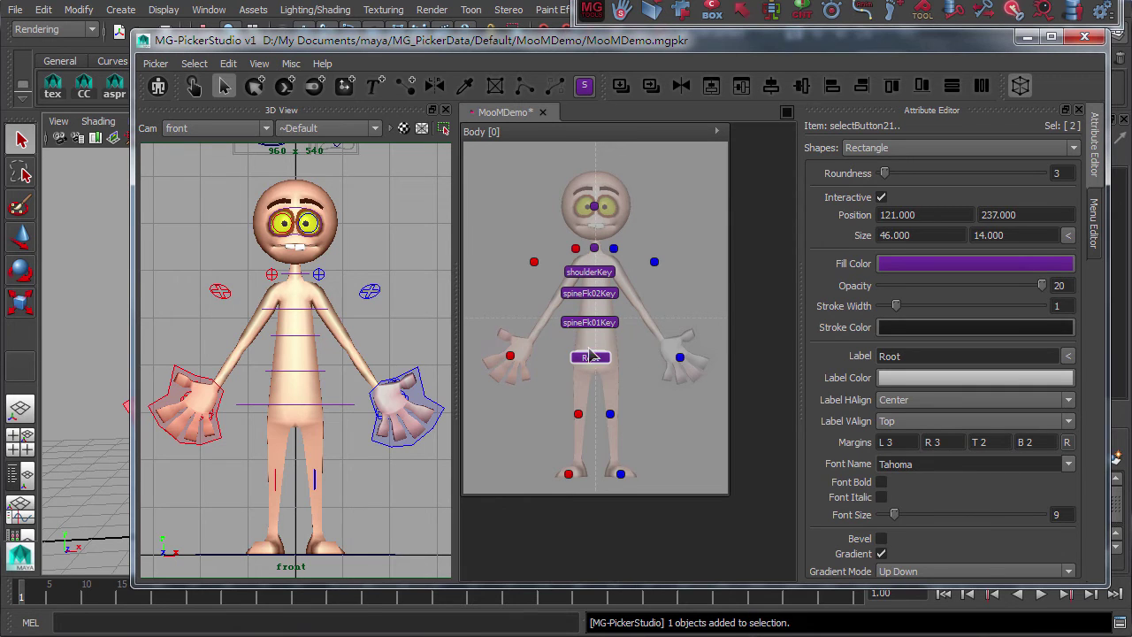
# Unfold overlapping buttons vertically, checking the hipKey and shoulderKey placement
pyautogui.click(228, 62)
pyautogui.moveTo(328, 357)
pyautogui.click(680, 389)
pyautogui.click(609, 382)
pyautogui.click(627, 392)
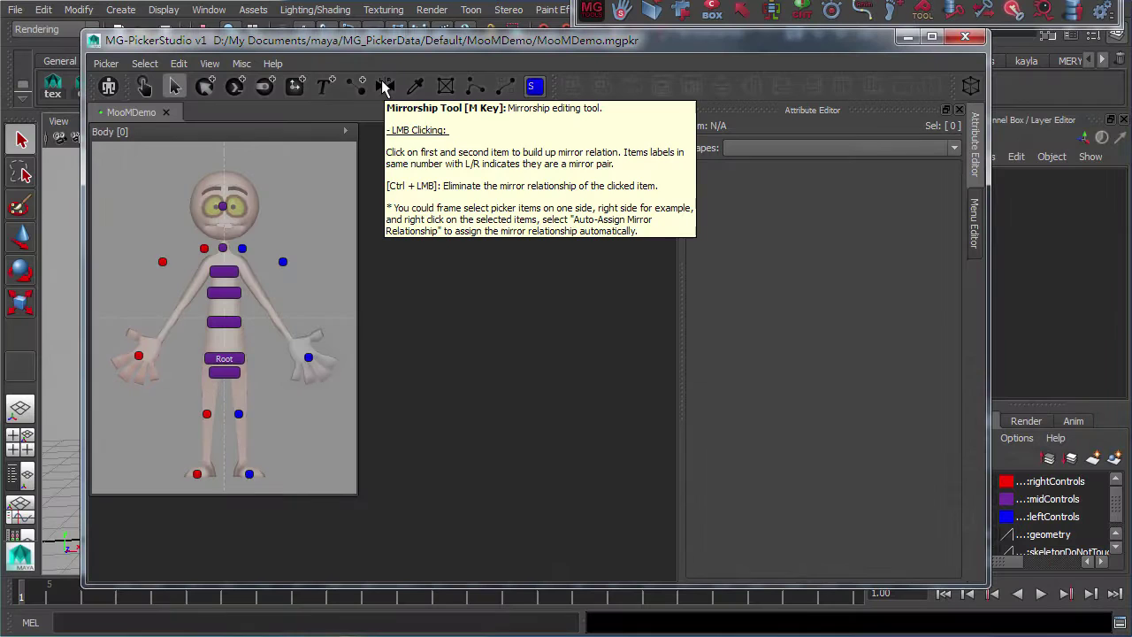
# Auto-assign mirror relationships between the left and right select buttons with the Mirrorship tool
pyautogui.press('m')
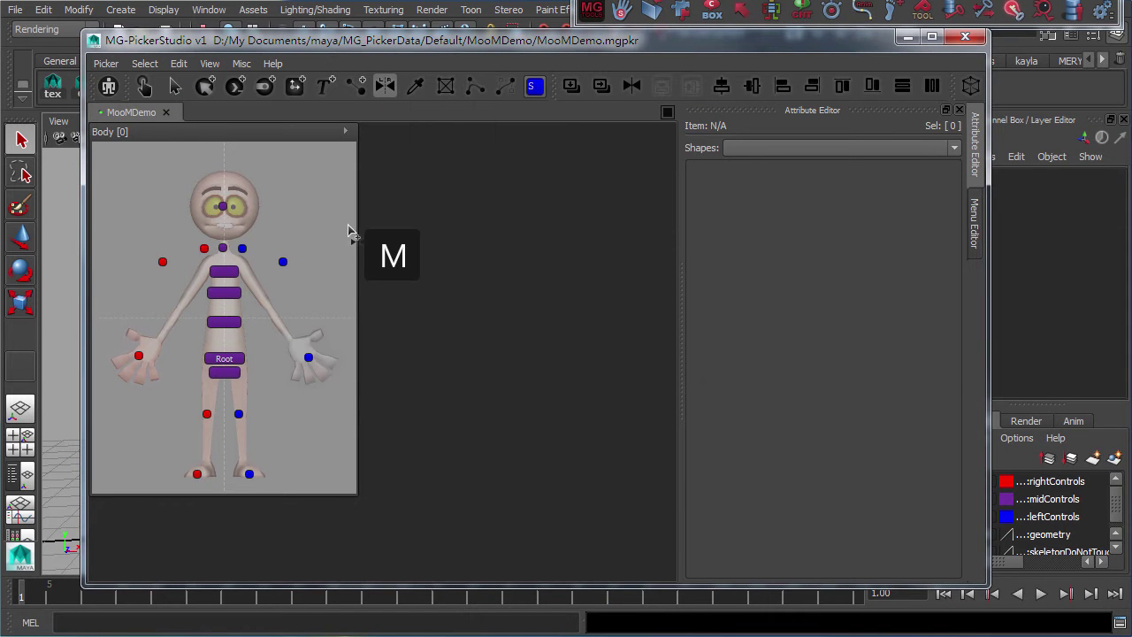
pyautogui.moveTo(349, 224); pyautogui.dragTo(248, 283)
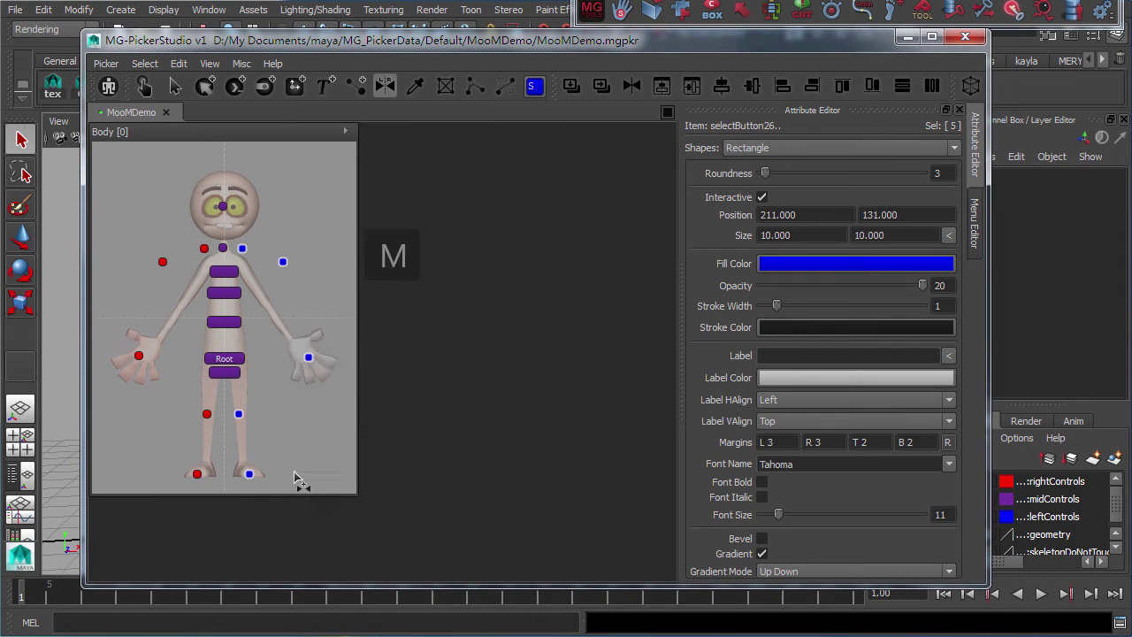
pyautogui.rightClick(309, 365)
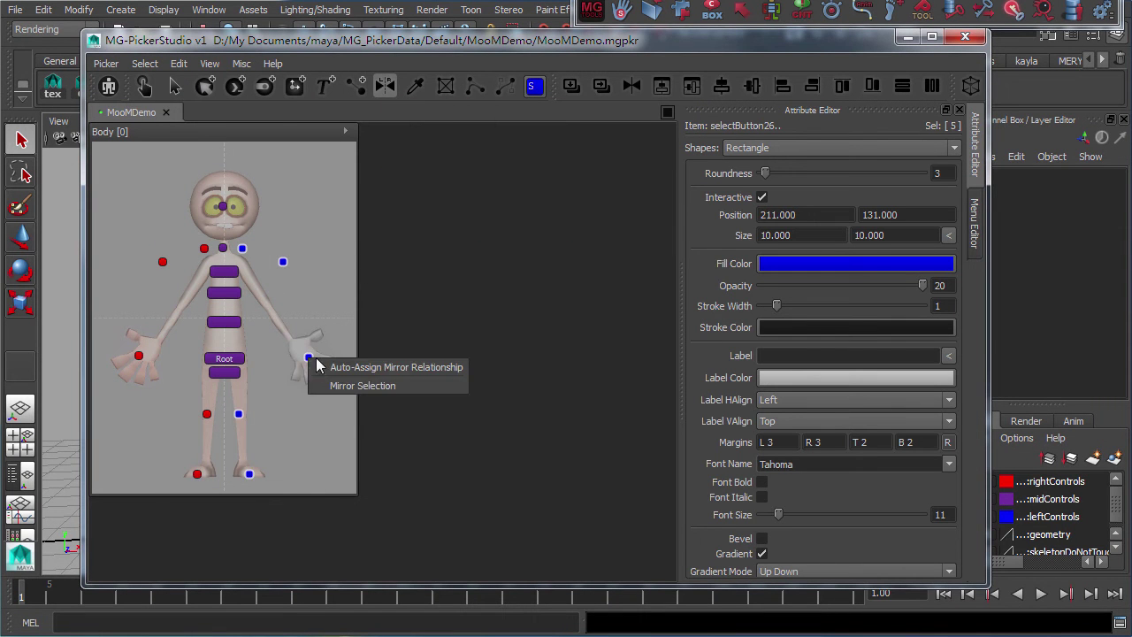
pyautogui.click(421, 371)
pyautogui.click(490, 430)
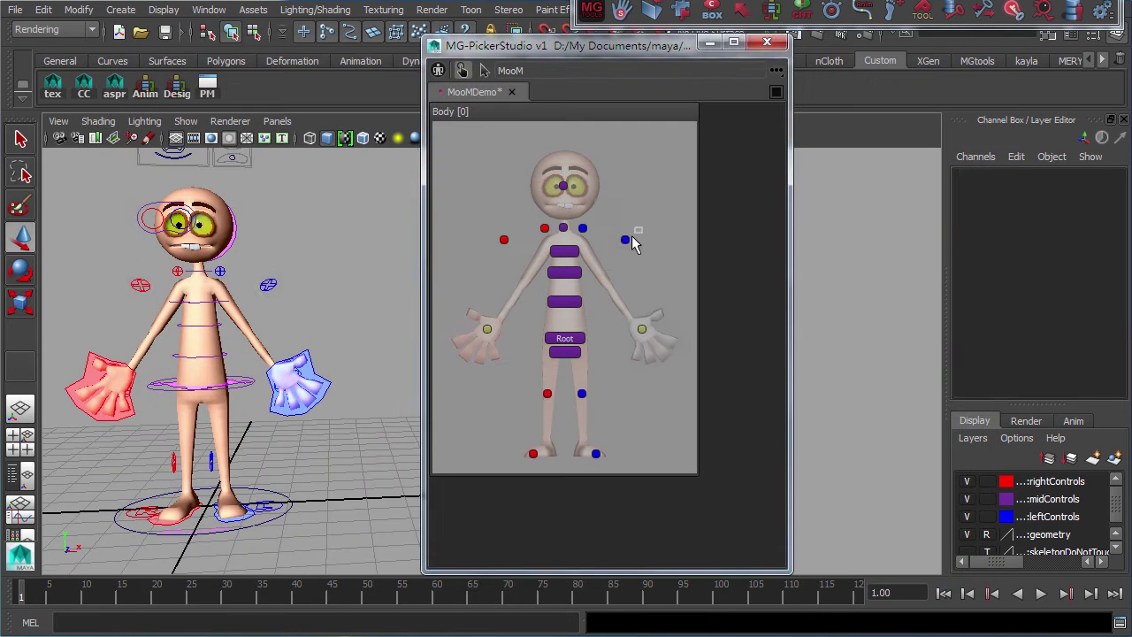
# Test mirrored selection and movement, then give both hand buttons a yellow-green fill
pyautogui.click(504, 239)
pyautogui.click(581, 393)
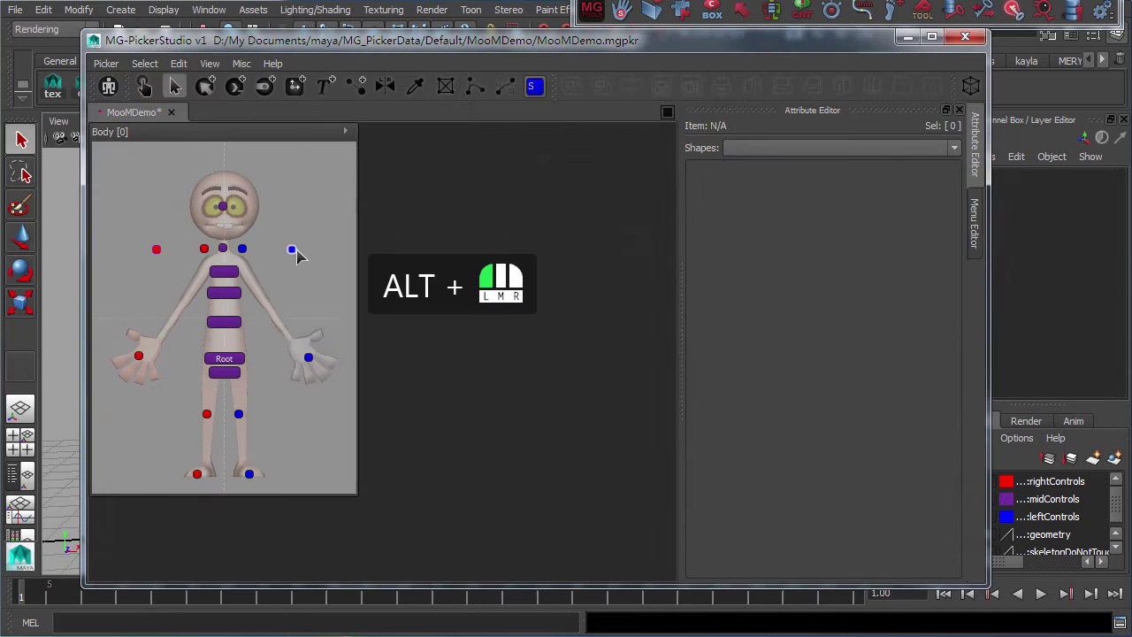
pyautogui.keyDown('alt'); pyautogui.moveTo(292, 255); pyautogui.dragTo(285, 261); pyautogui.keyUp('alt')
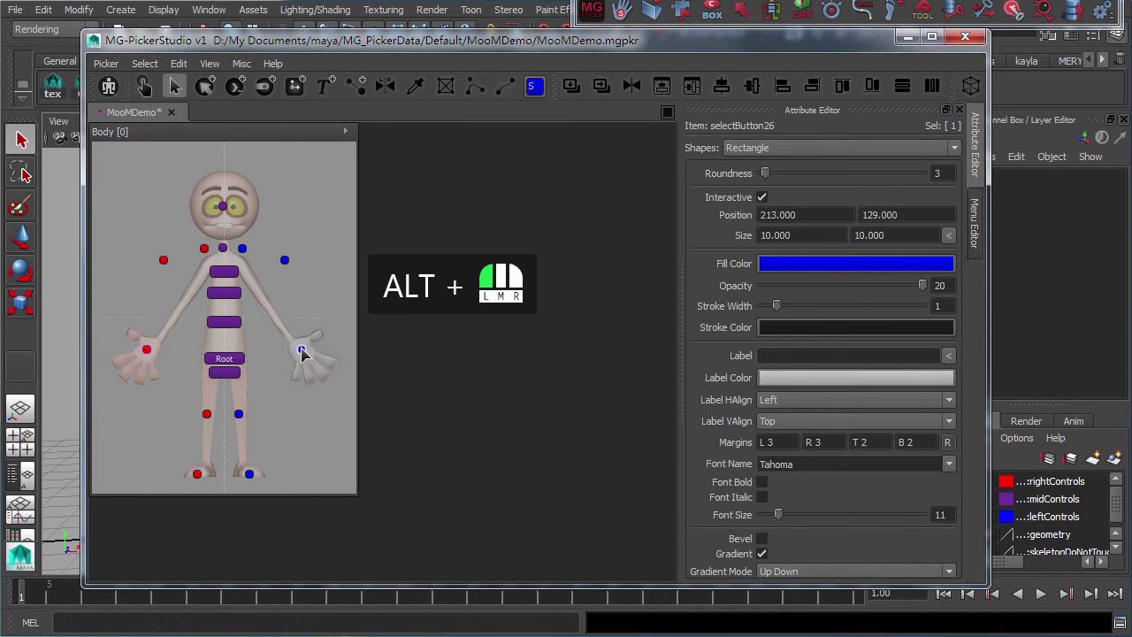
pyautogui.keyDown('alt'); pyautogui.moveTo(249, 475); pyautogui.dragTo(256, 475); pyautogui.keyUp('alt')
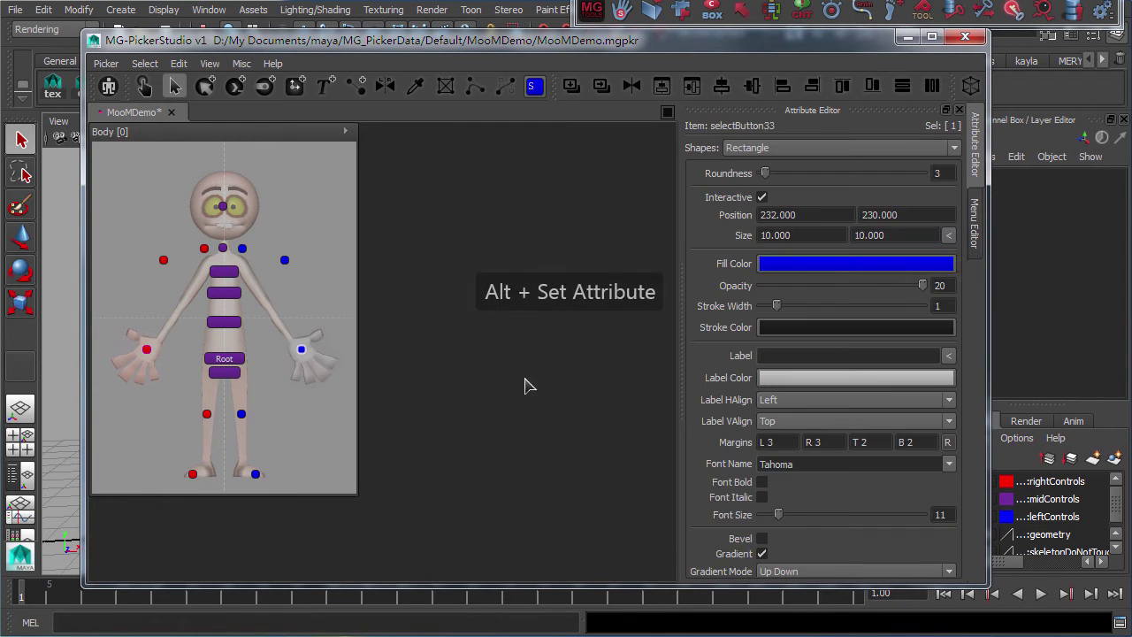
pyautogui.click(831, 264)
pyautogui.click(893, 310)
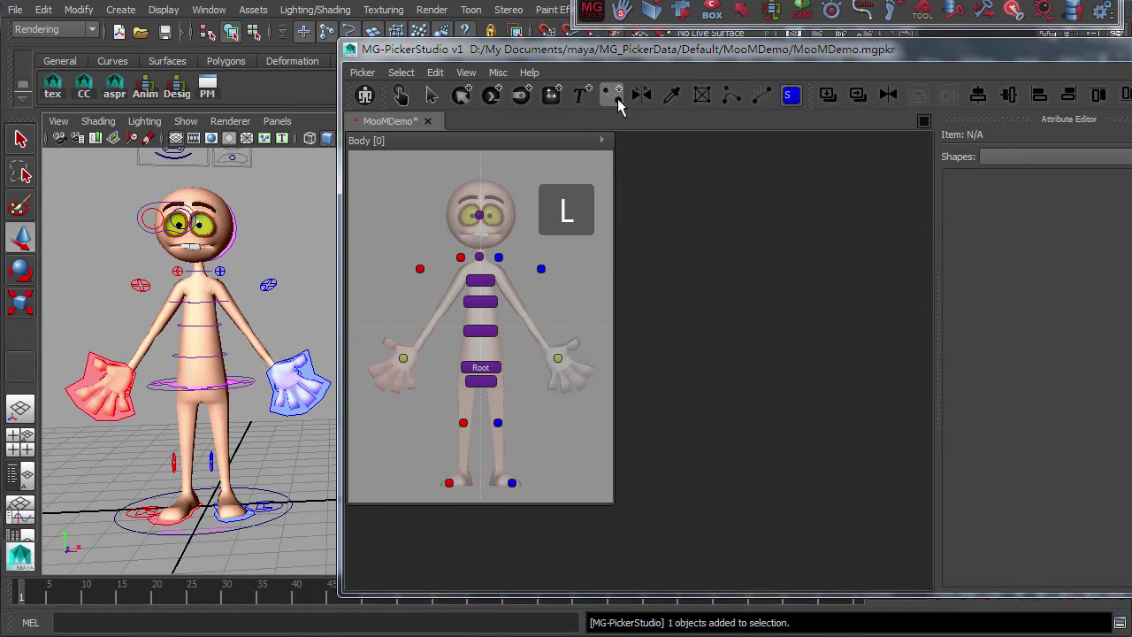
# Chain the spine bars and top dots to Root, link the arm controls to the hands, then test hierarchy selection
pyautogui.click(488, 382)
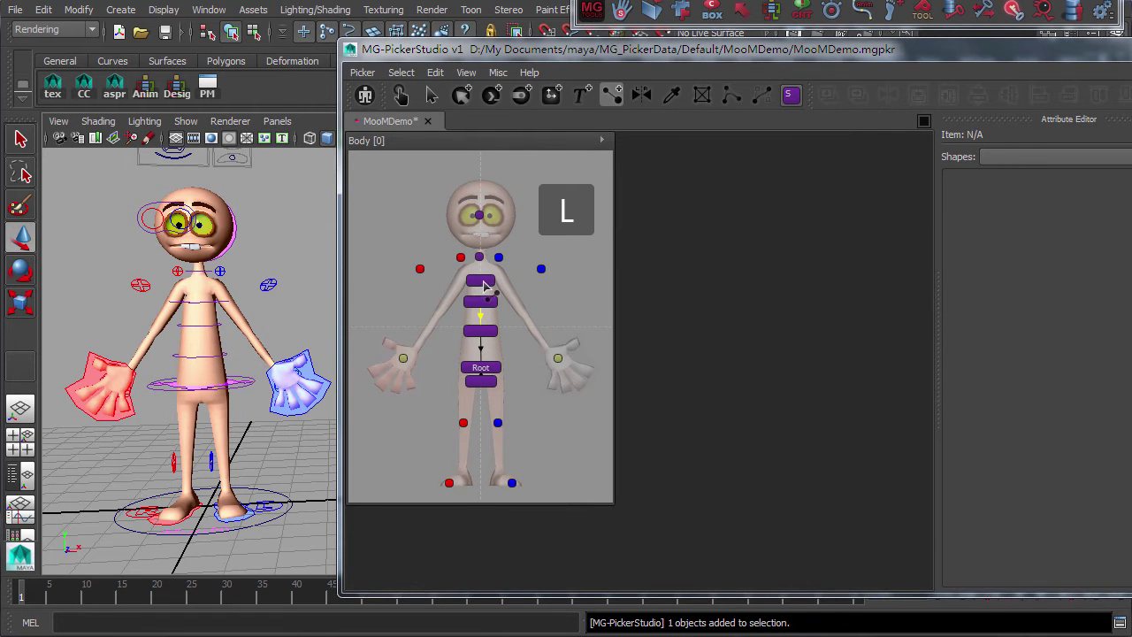
pyautogui.moveTo(461, 258); pyautogui.dragTo(558, 359)
pyautogui.moveTo(419, 269); pyautogui.dragTo(404, 363)
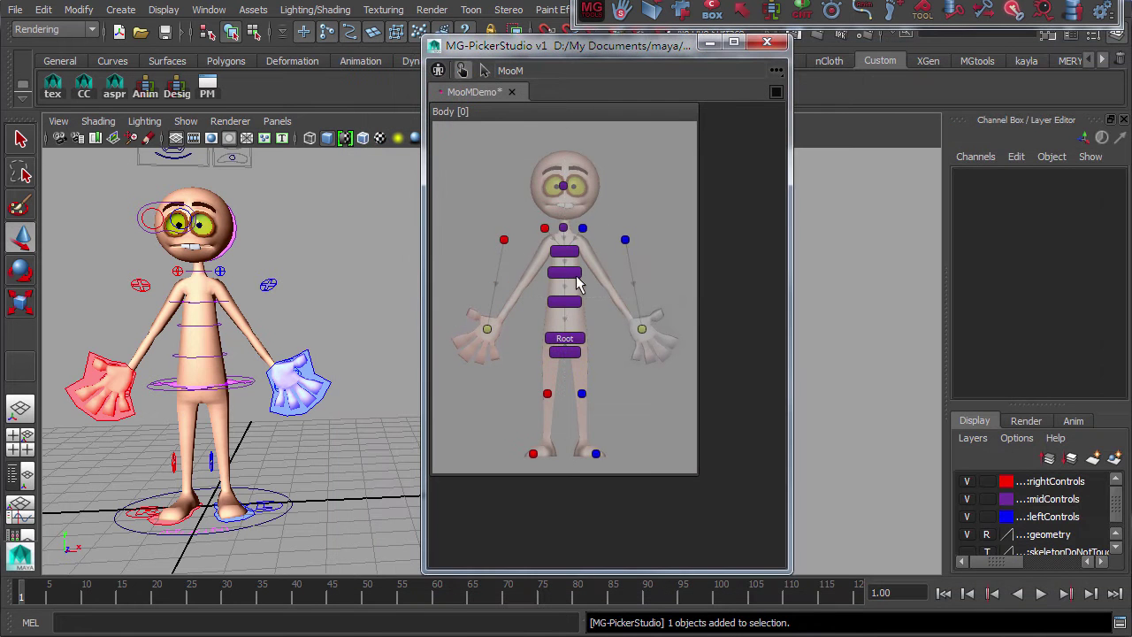
pyautogui.click(566, 339)
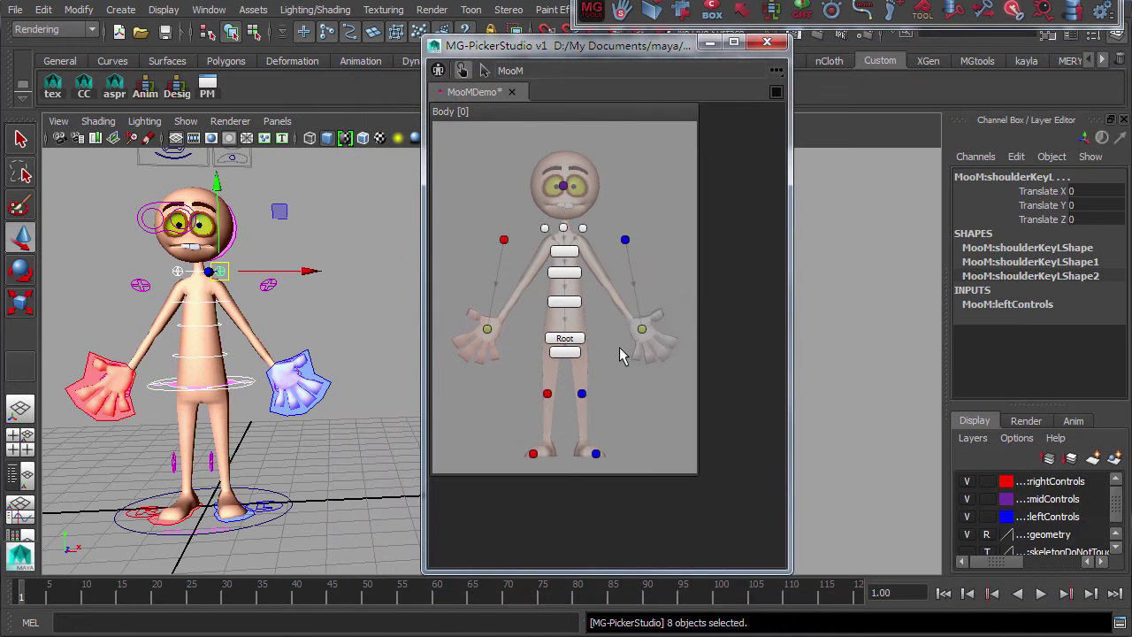
pyautogui.click(642, 330)
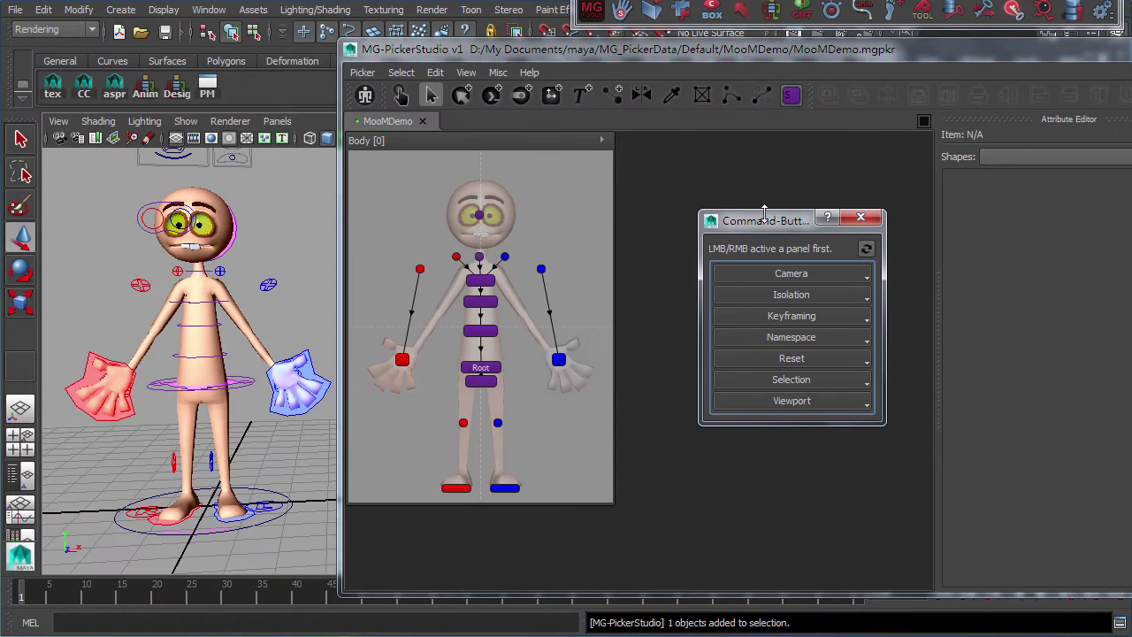
# Add a Select All-Ex-Current Panel command button and test Reset Selection on the right hand
pyautogui.moveTo(765, 213); pyautogui.dragTo(208, 151)
pyautogui.click(235, 318)
pyautogui.click(286, 522)
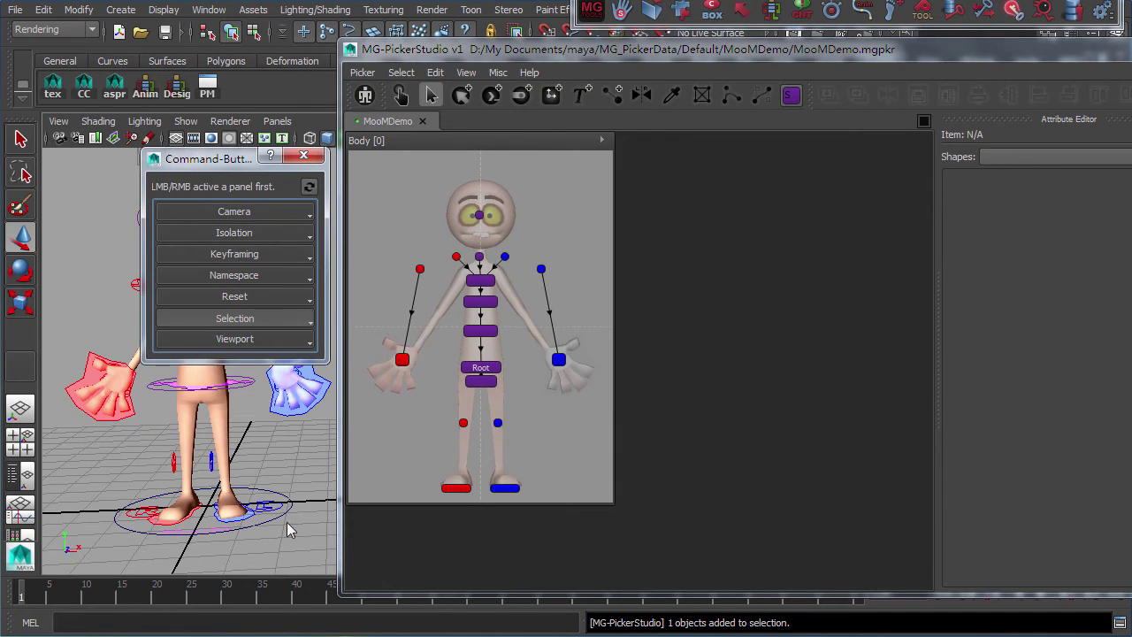
pyautogui.click(234, 318)
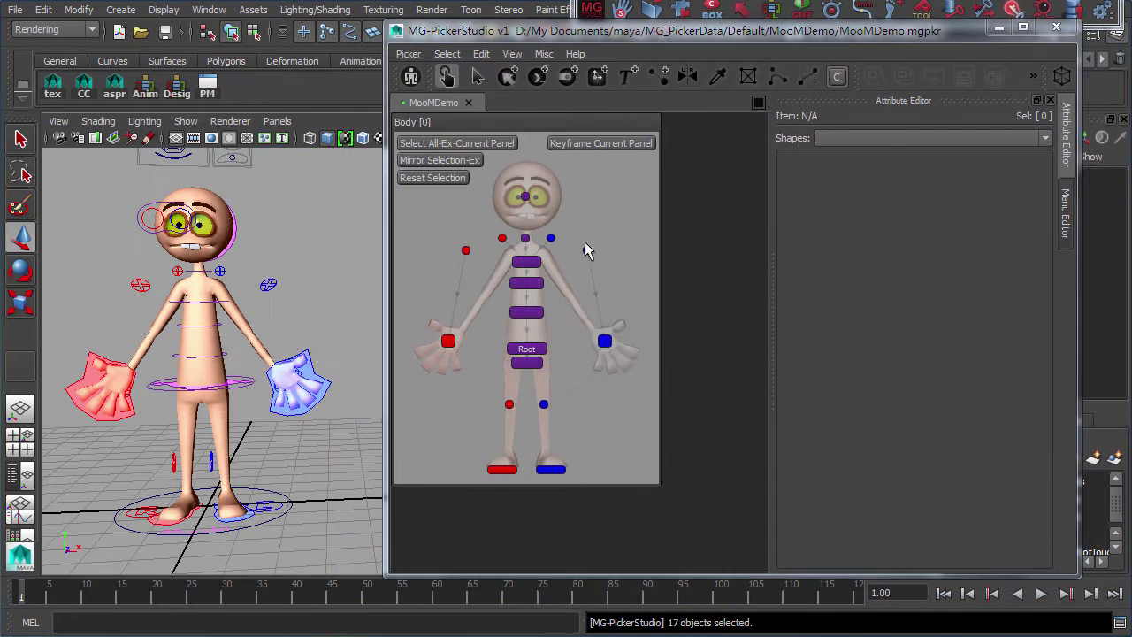
pyautogui.click(434, 160)
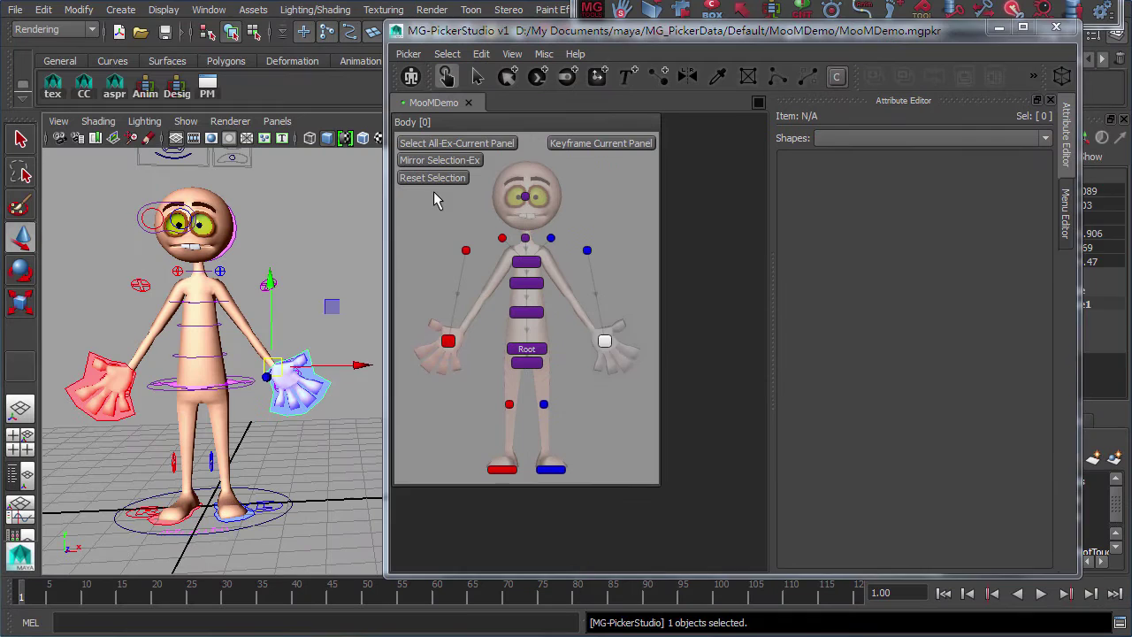
pyautogui.click(434, 178)
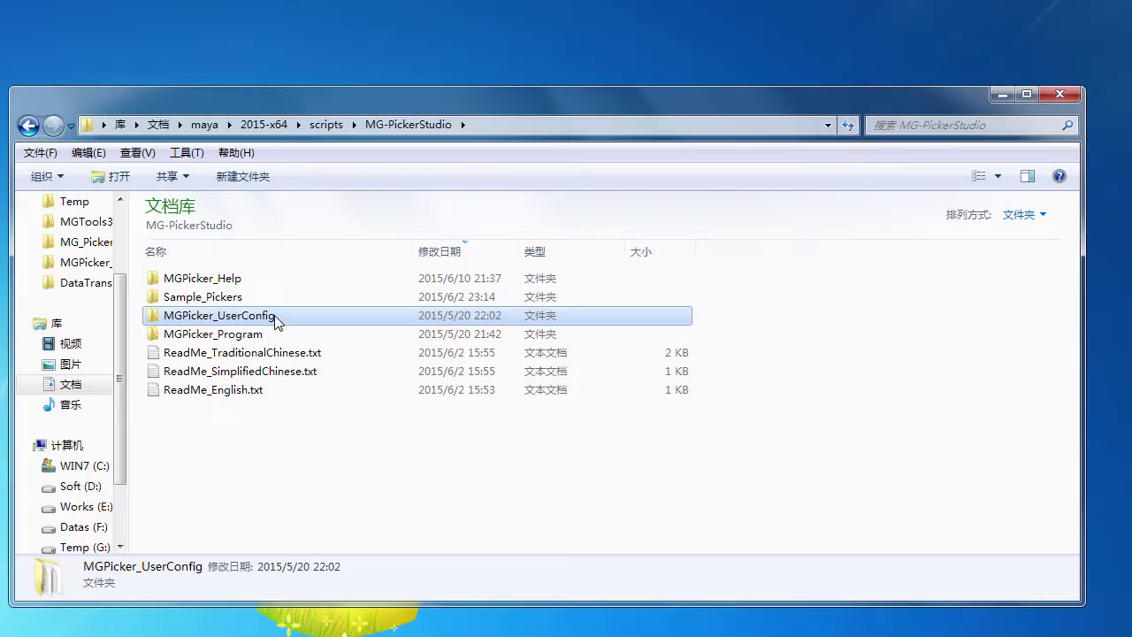
# Open MGPicker_UserConfig and then its CommandButtonPresets subfolder
pyautogui.doubleClick(308, 316)
pyautogui.doubleClick(268, 359)
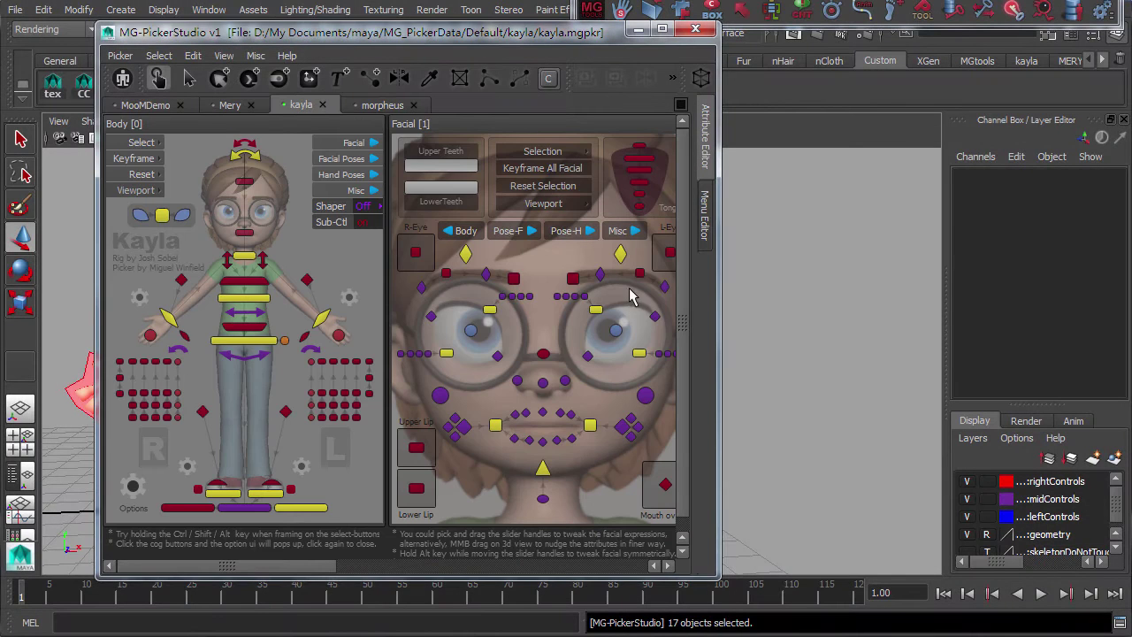
# Create a new panel named Facial and dock a 3D view for it
pyautogui.click(390, 104)
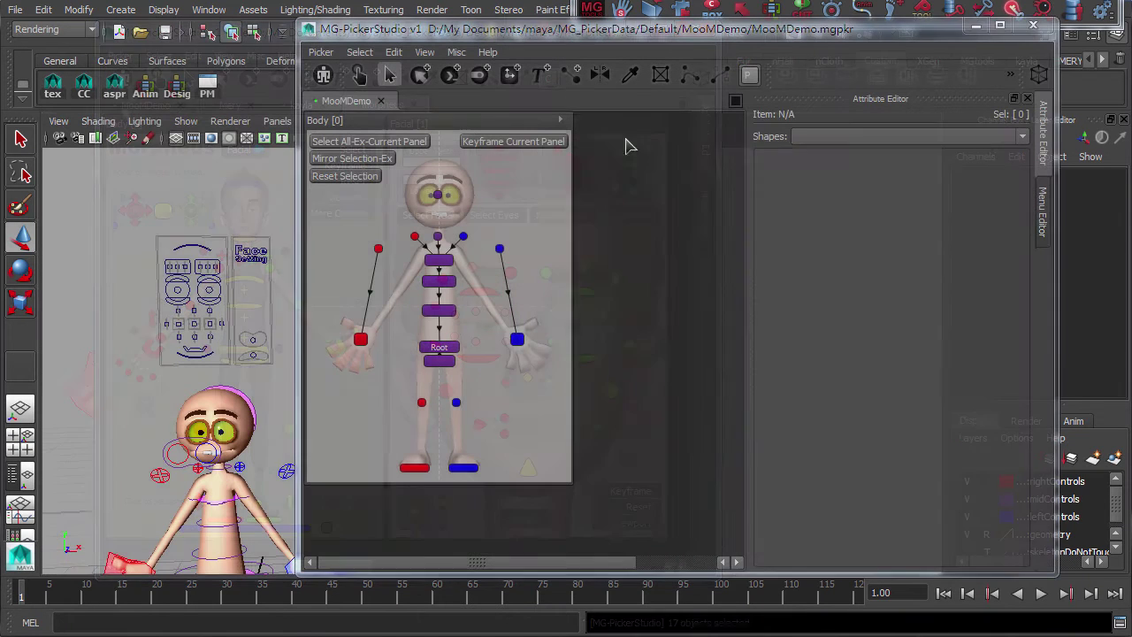
pyautogui.keyDown('shift'); pyautogui.doubleClick(574, 96); pyautogui.keyUp('shift')
pyautogui.click(778, 220)
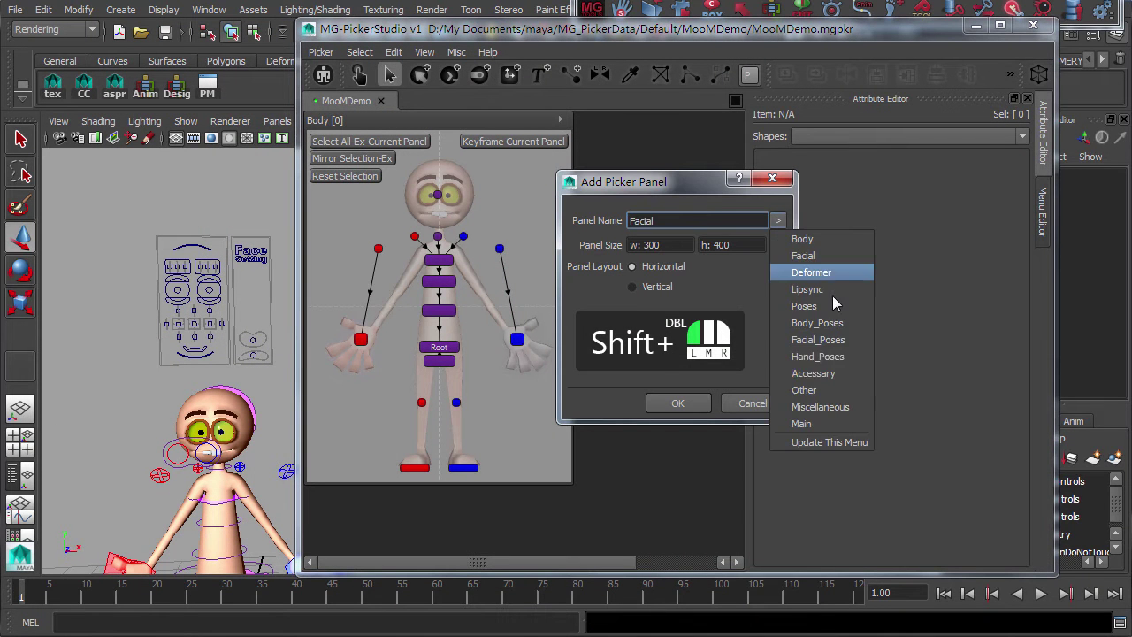
pyautogui.click(804, 256)
pyautogui.click(677, 402)
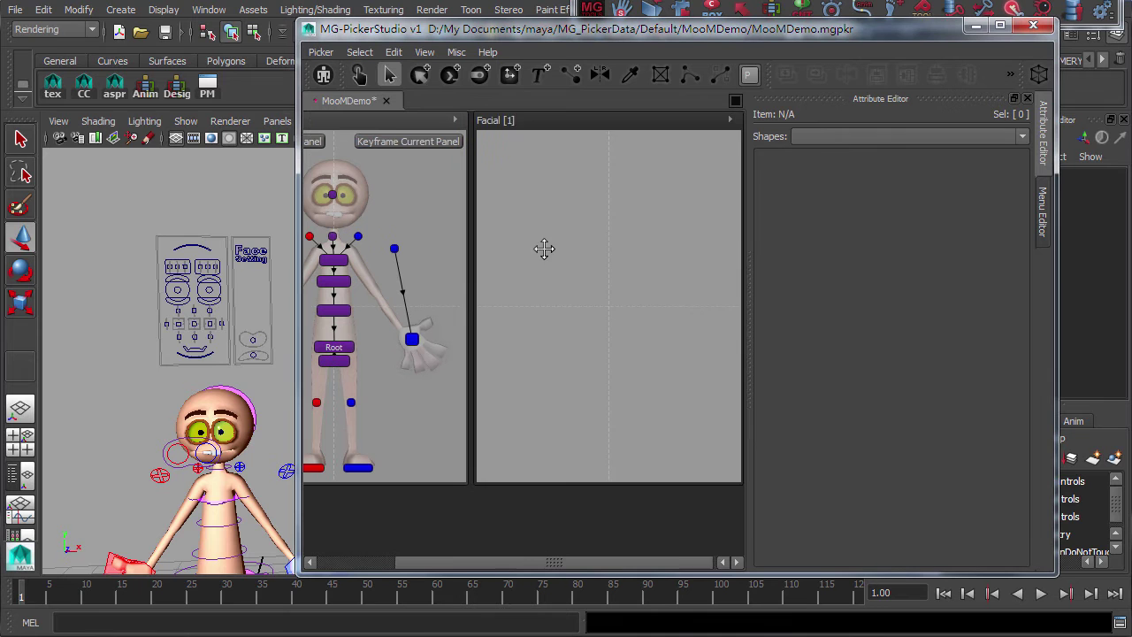
pyautogui.click(726, 119)
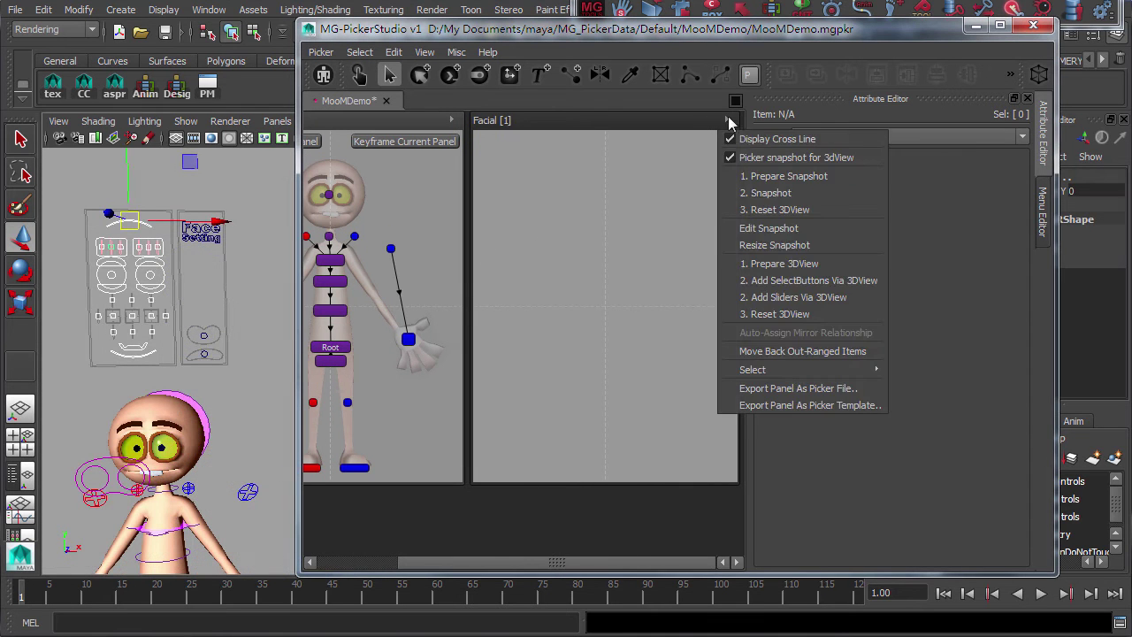
pyautogui.click(779, 261)
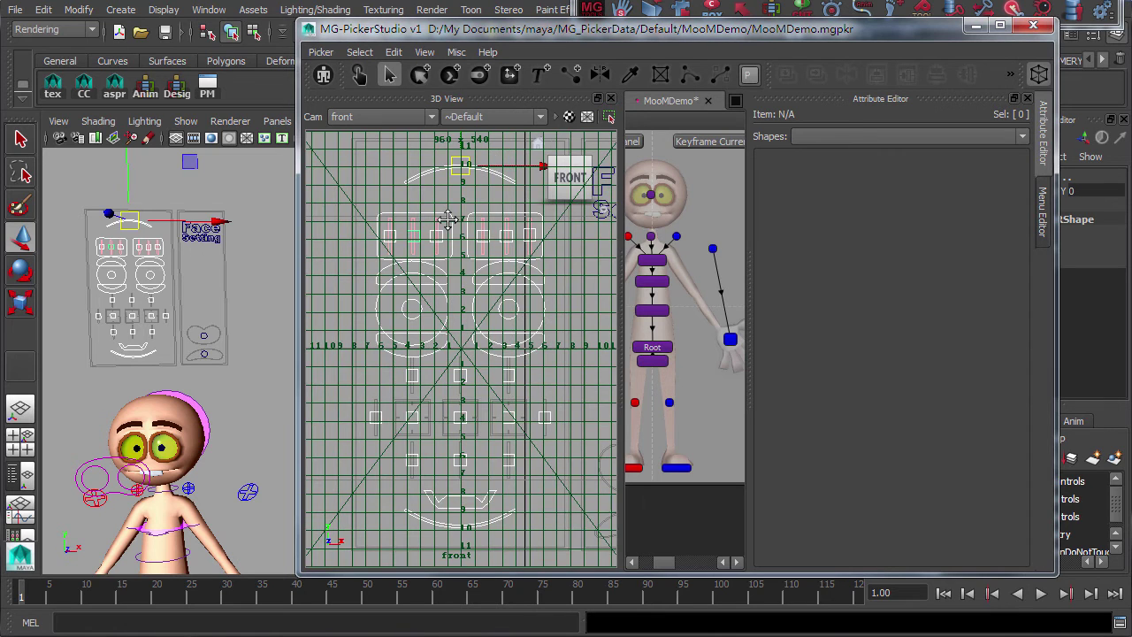
# Widen the picker window and add Facial sliders via the 3D view, checking one slider
pyautogui.moveTo(298, 242); pyautogui.dragTo(9, 258)
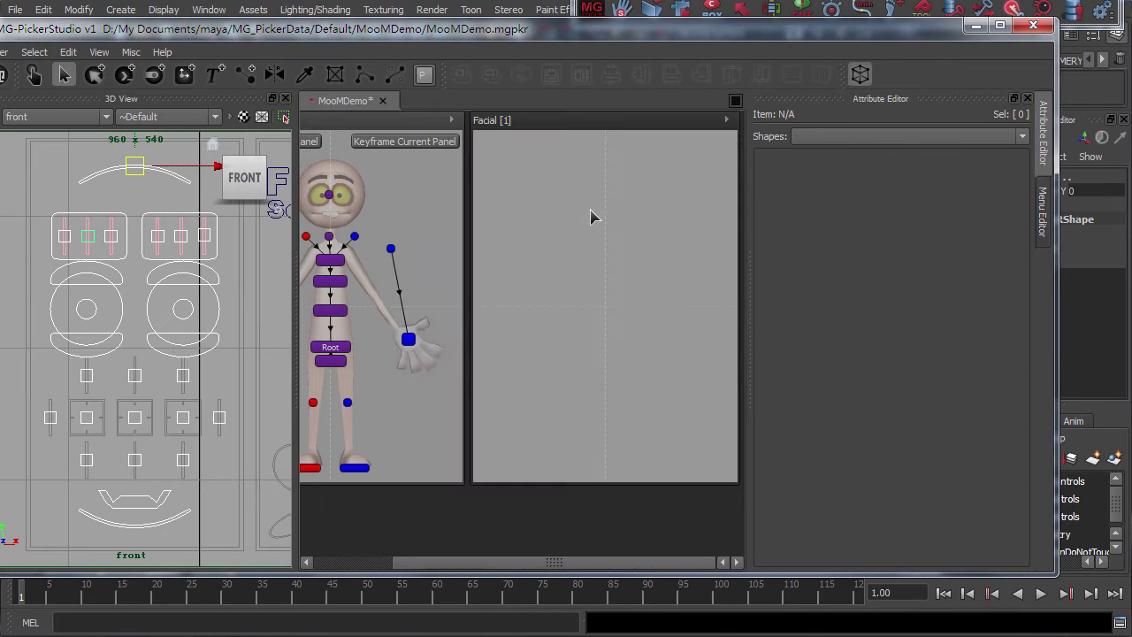
pyautogui.click(729, 119)
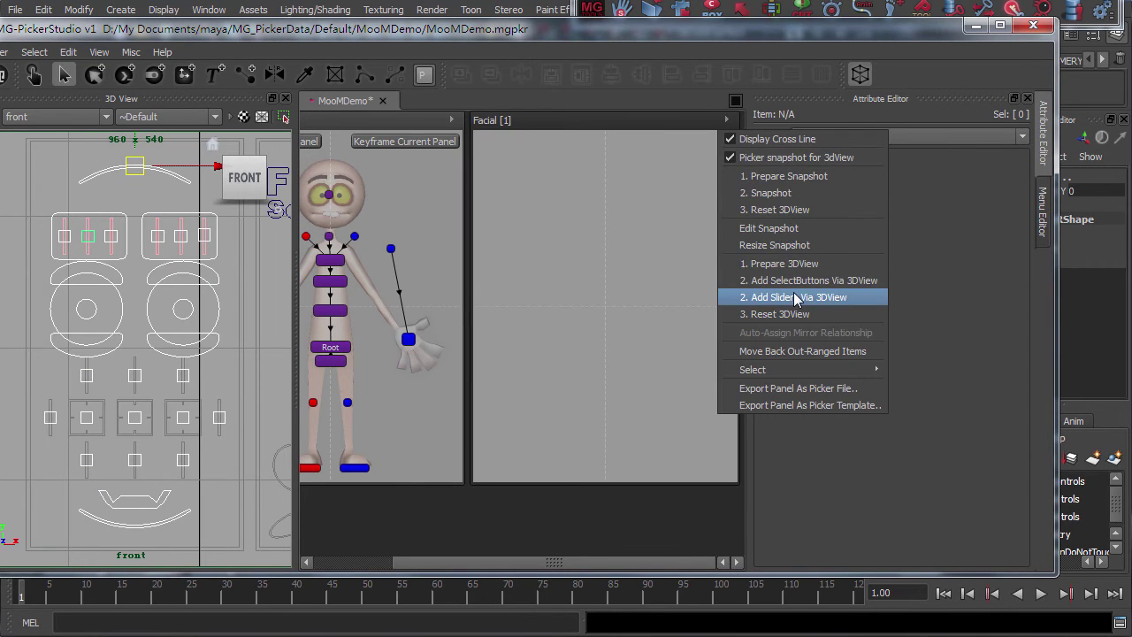
pyautogui.click(795, 299)
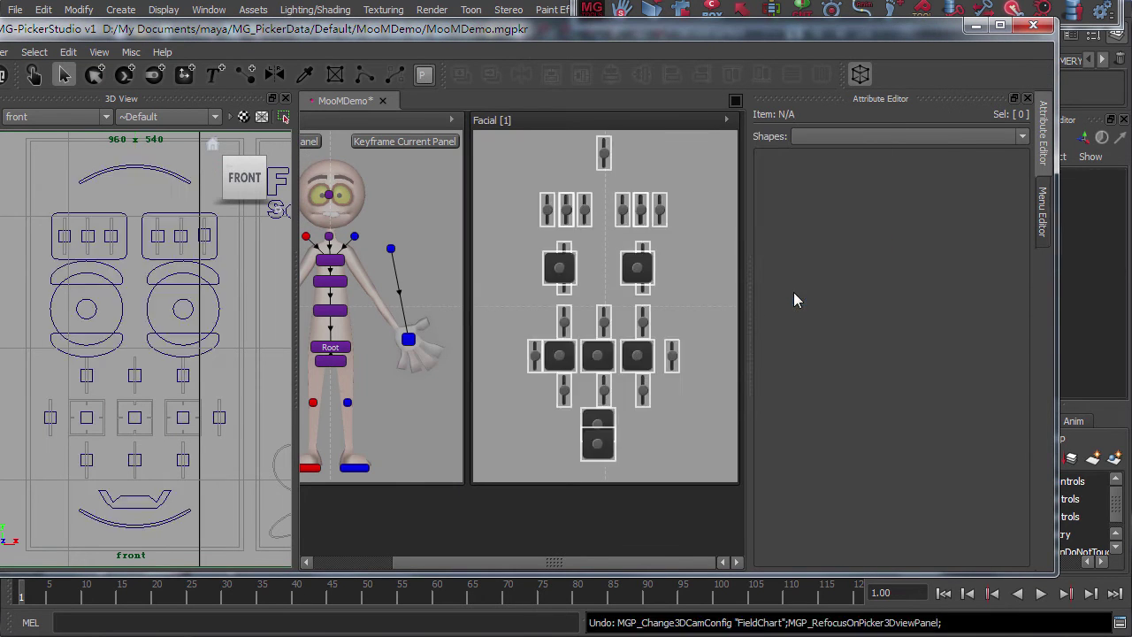
pyautogui.click(646, 277)
pyautogui.click(665, 293)
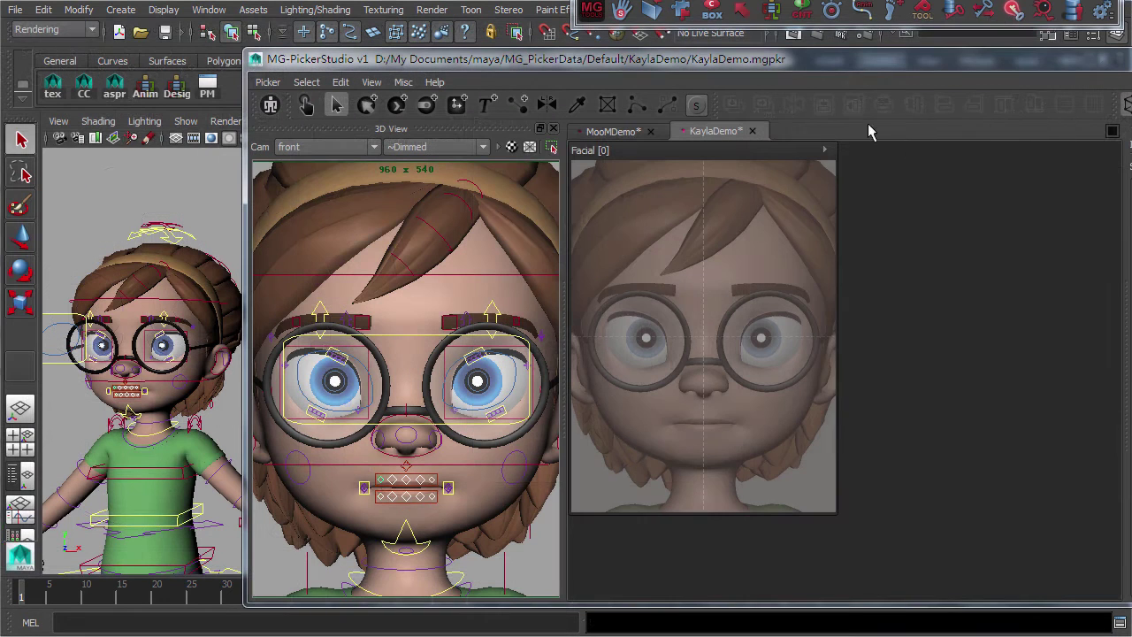
# Add mouth sliders to Kayla's Facial panel from the 3D view
pyautogui.click(825, 149)
pyautogui.click(898, 327)
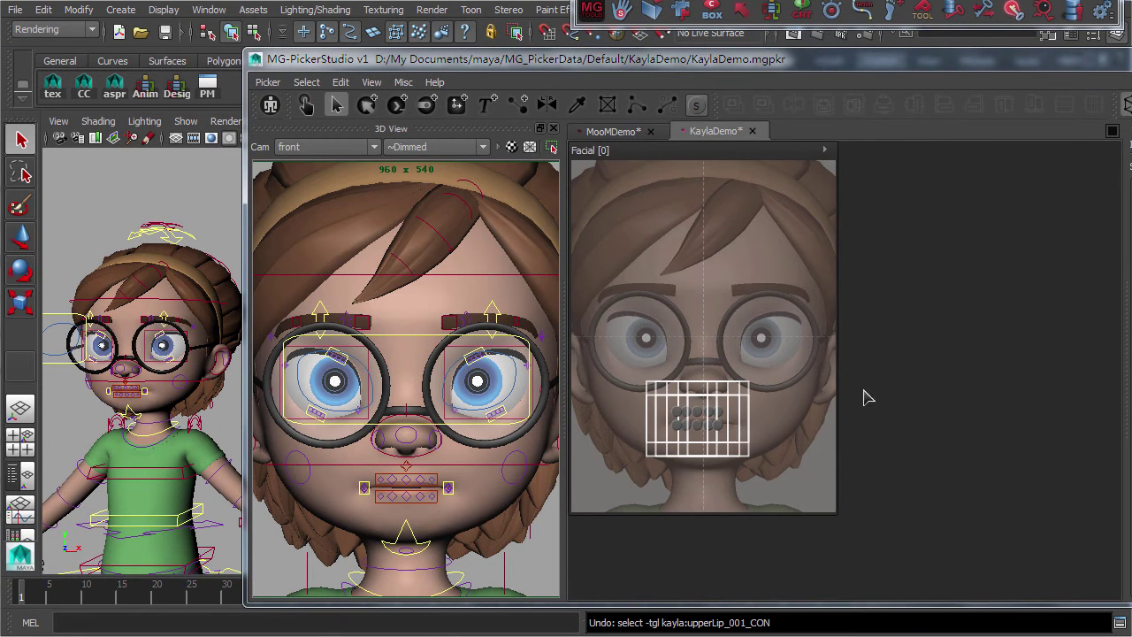
pyautogui.click(742, 450)
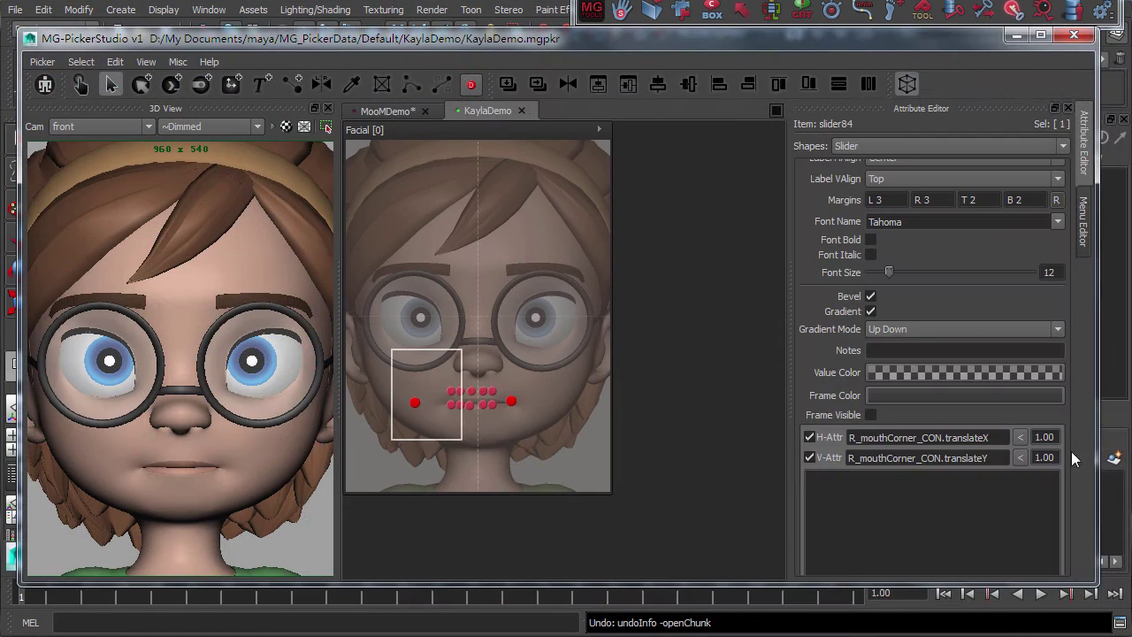
pyautogui.press('Return')
# Set the right mouth-corner slider's horizontal attribute to 0.5
pyautogui.click(512, 400)
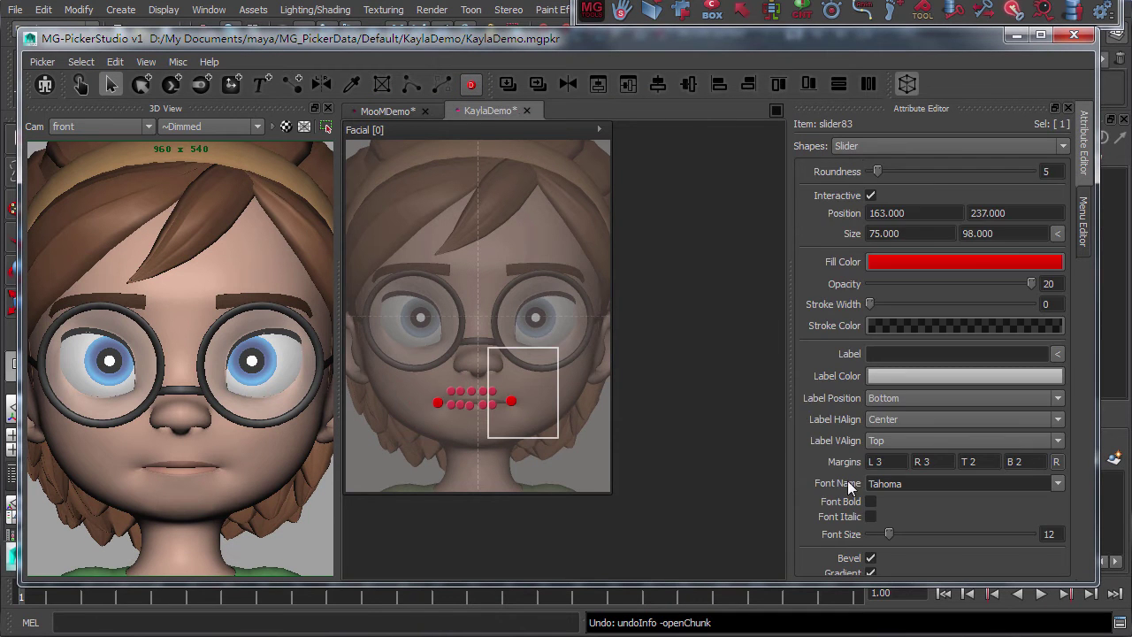
pyautogui.doubleClick(1045, 468)
pyautogui.write('0.5')
pyautogui.press('Return')
pyautogui.click(505, 404)
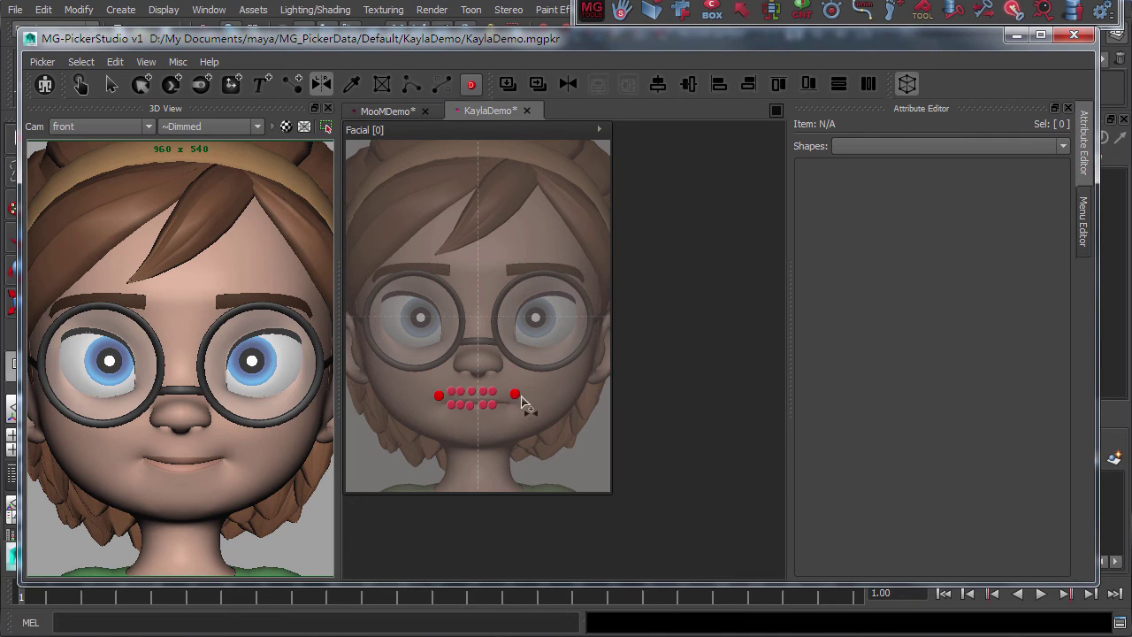
# In animation mode, drag both mouth-corner sliders outward so Kayla smiles
pyautogui.click(460, 400)
pyautogui.press('Escape')
pyautogui.press('q')
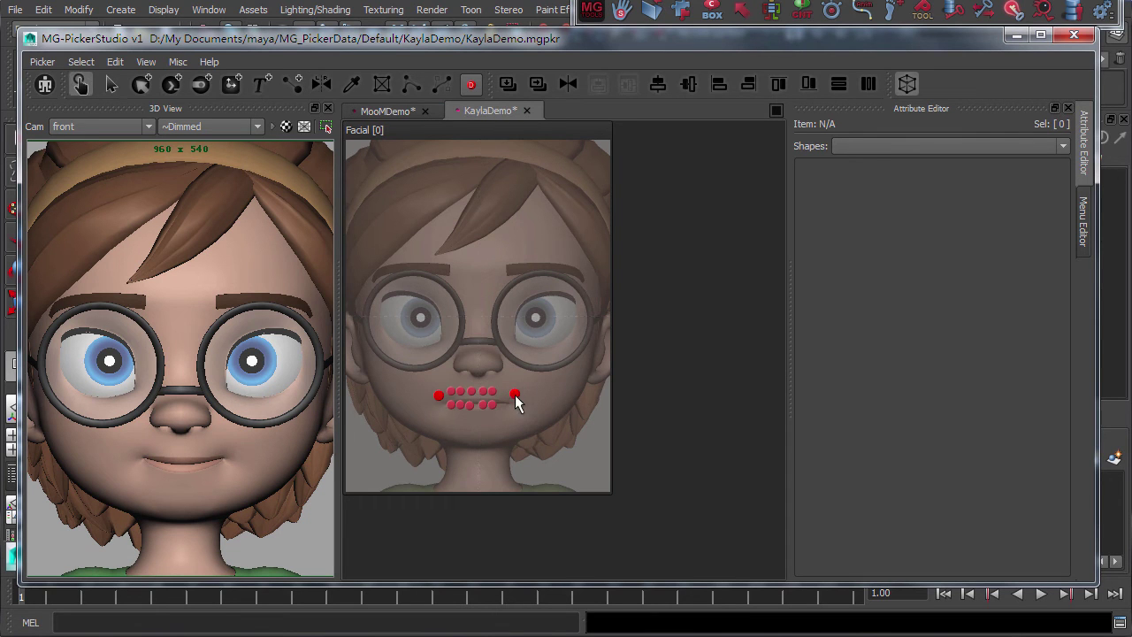
pyautogui.moveTo(517, 401)
pyautogui.mouseDown()
pyautogui.moveTo(536, 410)
pyautogui.moveTo(527, 393)
pyautogui.mouseUp()
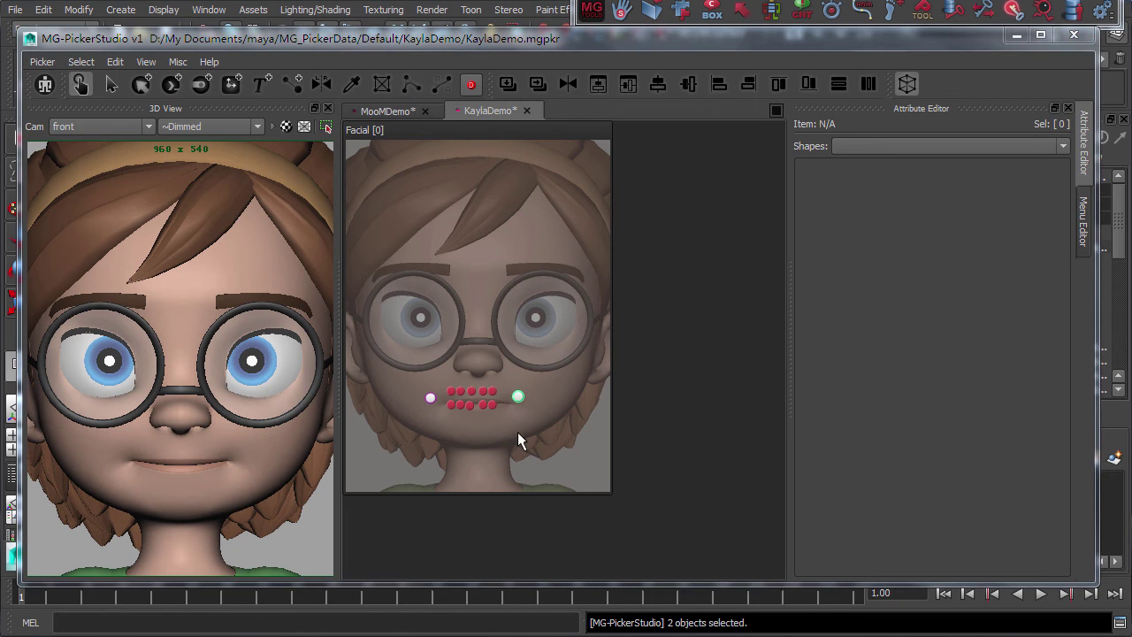
pyautogui.click(576, 463)
pyautogui.click(485, 404)
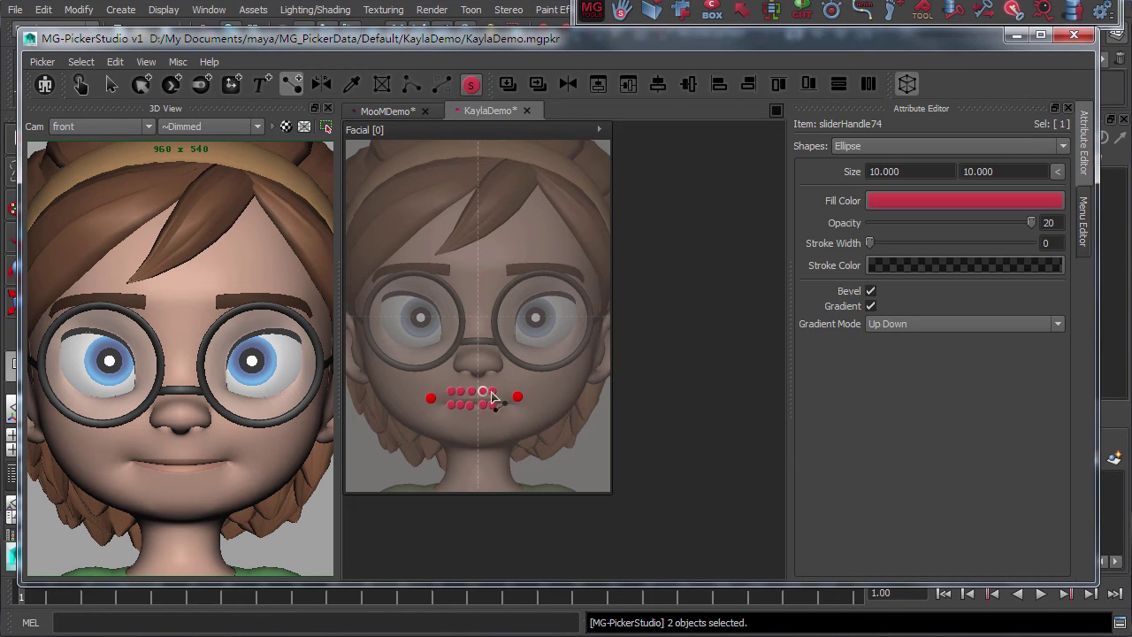
pyautogui.press('Tab')
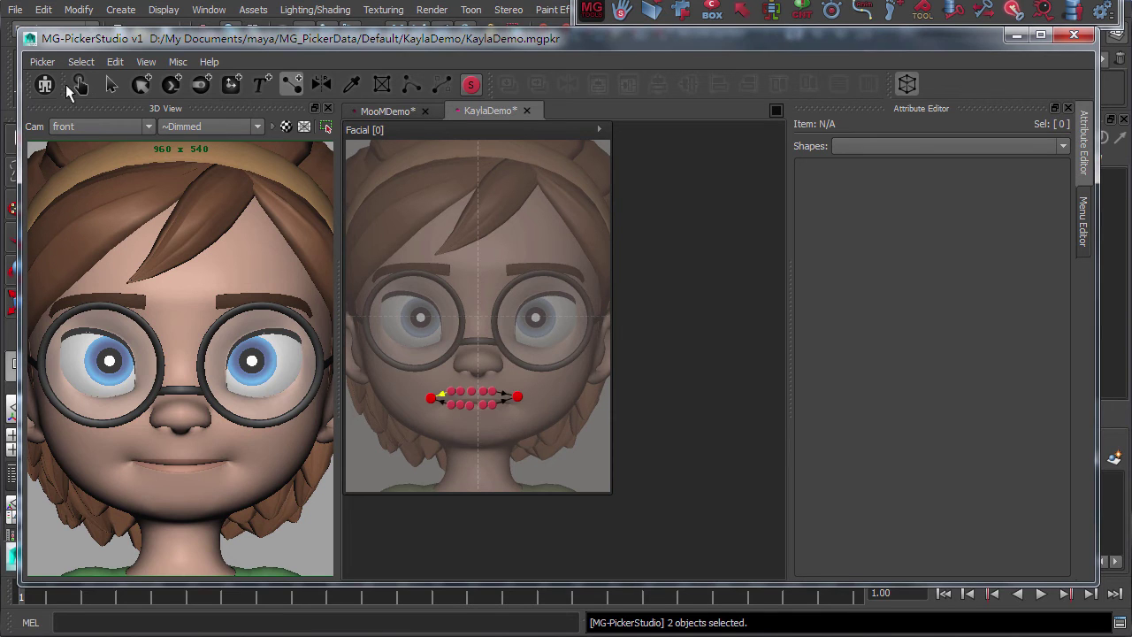
pyautogui.click(517, 398)
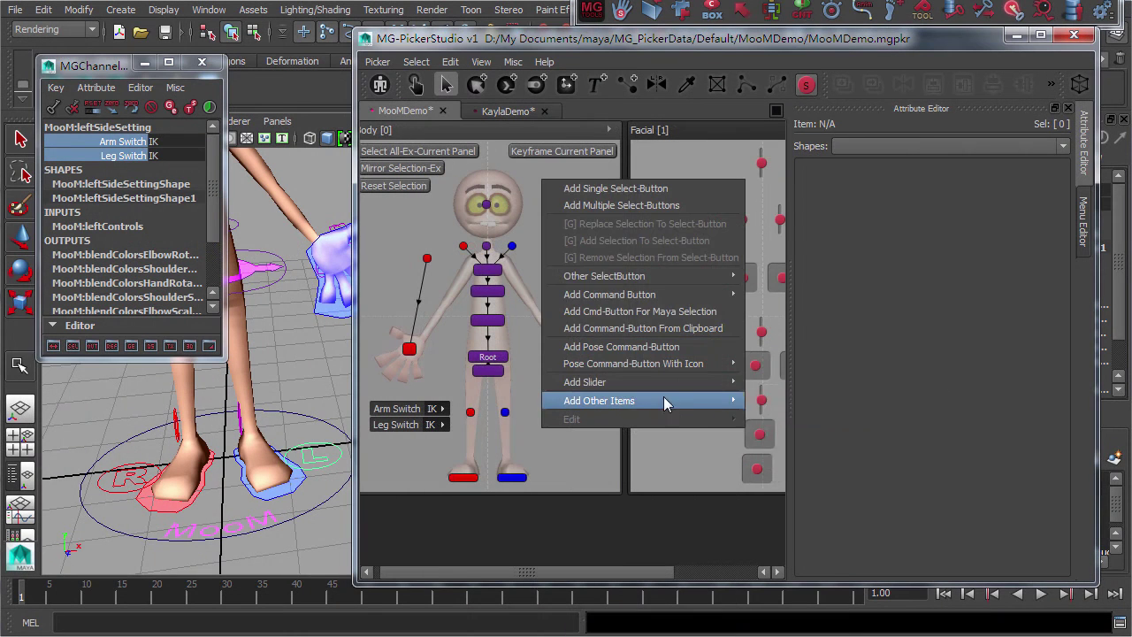
# Add Arm and Leg Switch buttons on the body's right side
pyautogui.click(859, 418)
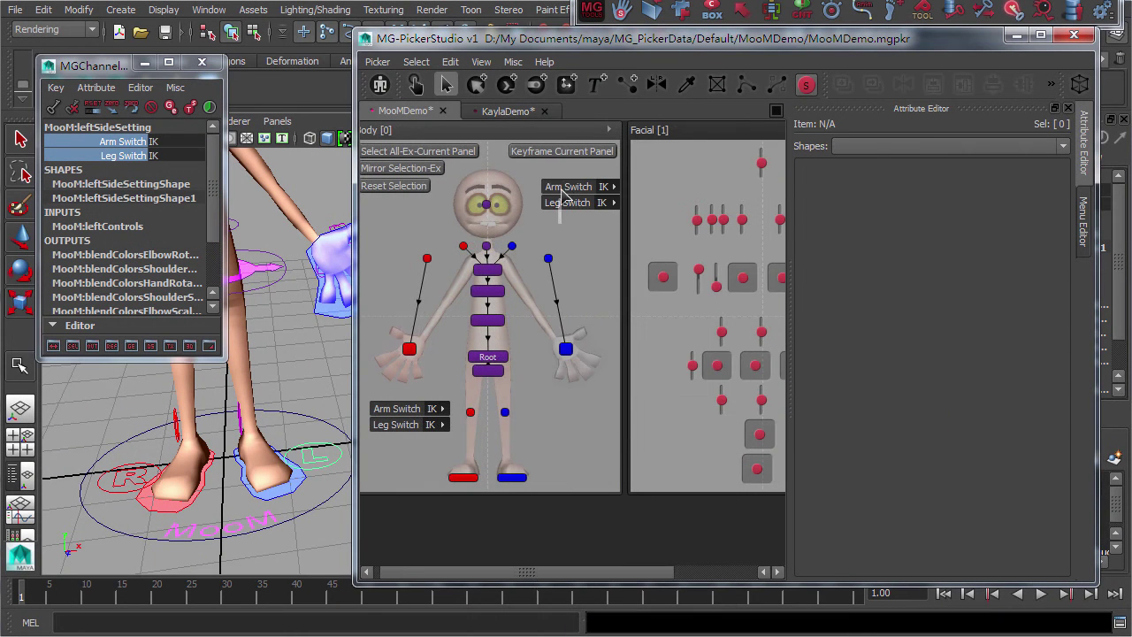
pyautogui.click(567, 447)
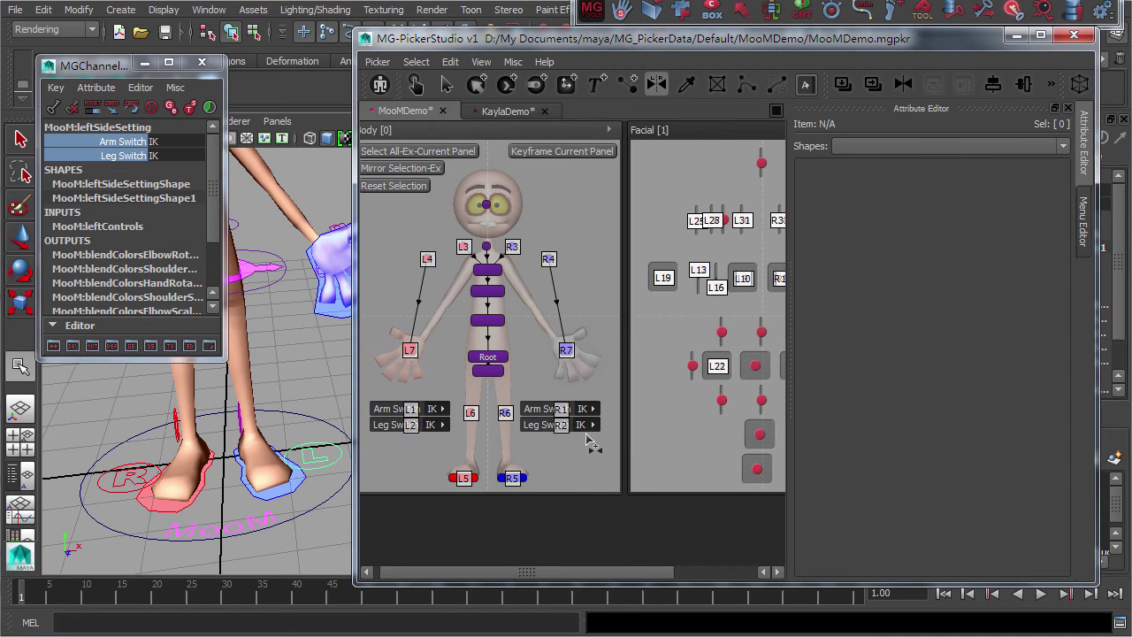
pyautogui.moveTo(534, 387); pyautogui.dragTo(559, 458)
# Test the Leg Switch by switching the left leg to FK and back to IK
pyautogui.click(487, 500)
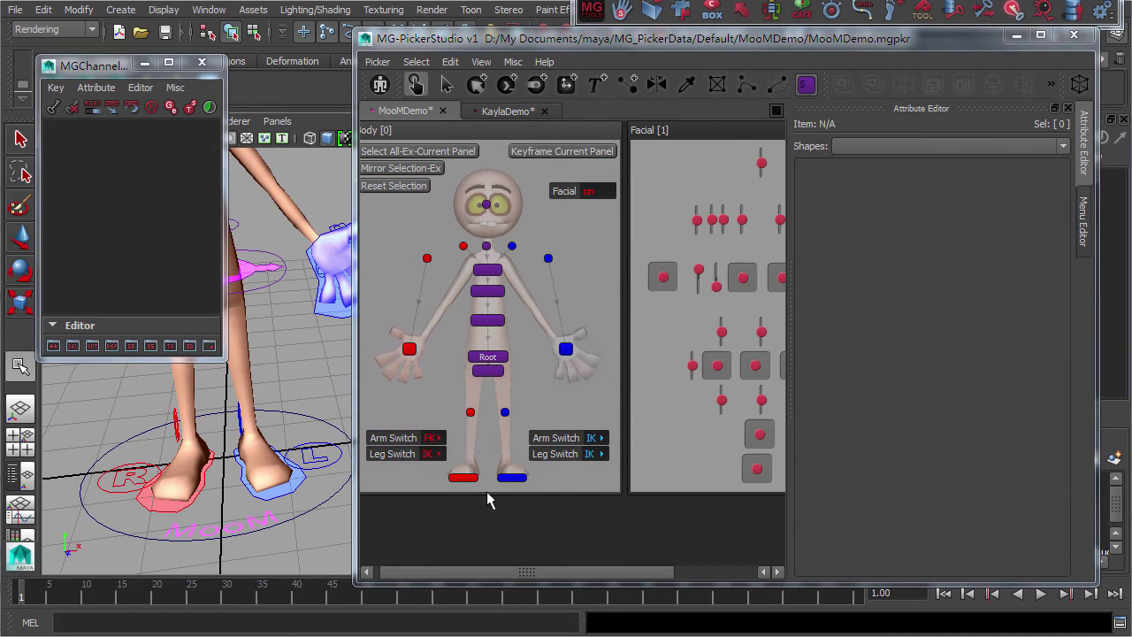
pyautogui.click(434, 455)
pyautogui.click(447, 462)
pyautogui.click(434, 455)
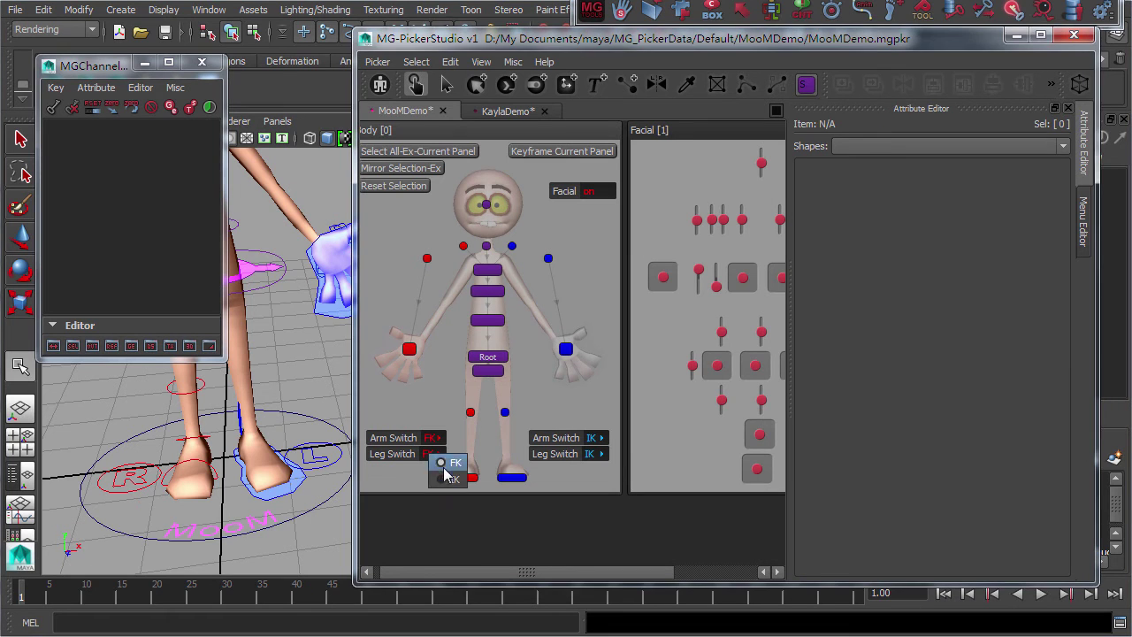
pyautogui.click(449, 479)
pyautogui.click(434, 455)
pyautogui.click(448, 451)
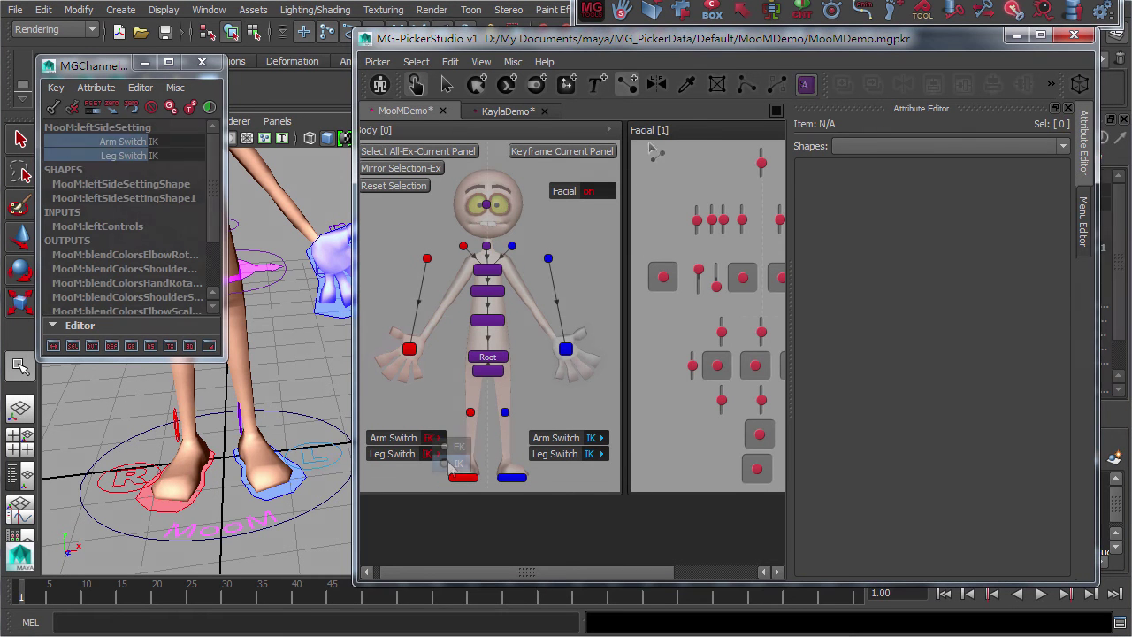
# Link the head button to the Facial toggle and test hiding and showing the facial panel
pyautogui.click(635, 174)
pyautogui.click(487, 205)
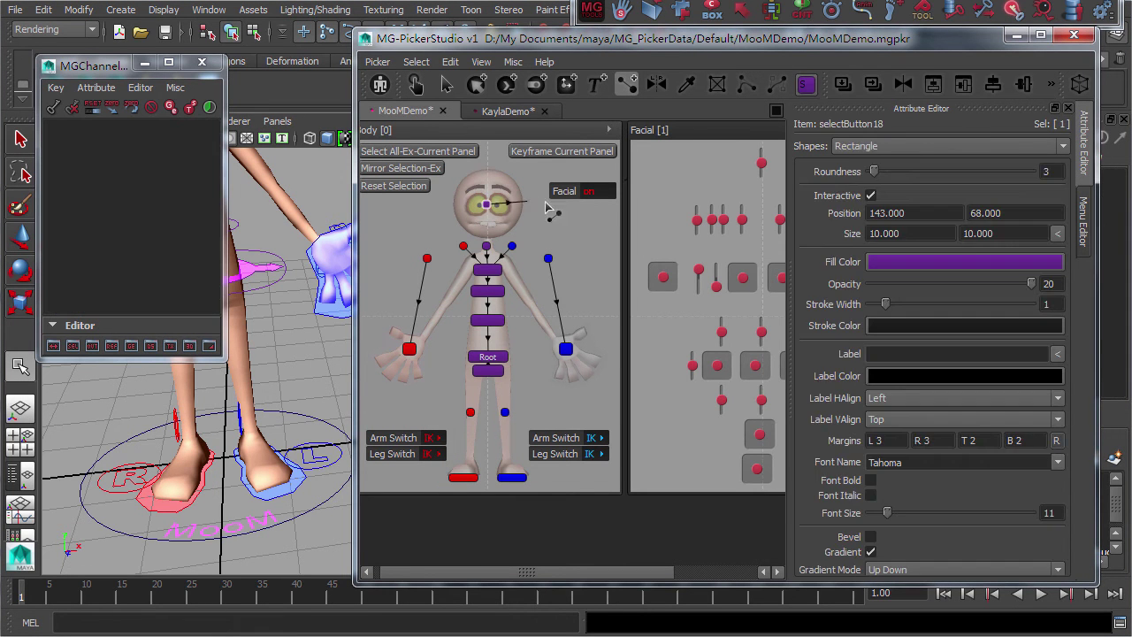
pyautogui.click(594, 200)
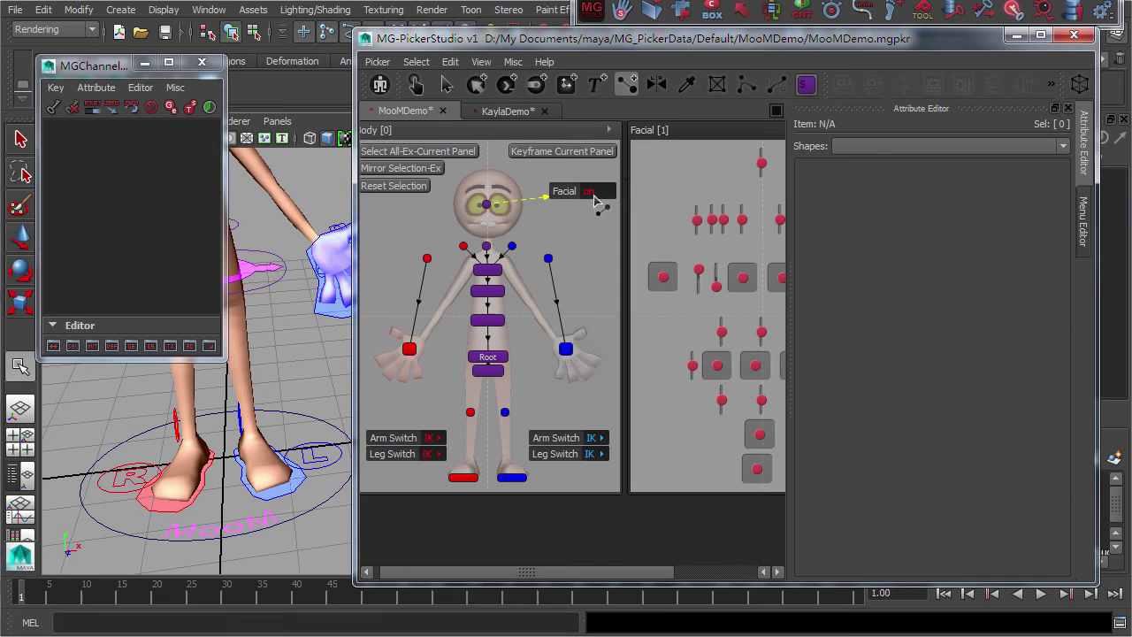
pyautogui.click(415, 84)
pyautogui.click(598, 191)
pyautogui.click(607, 196)
pyautogui.click(604, 197)
pyautogui.click(603, 199)
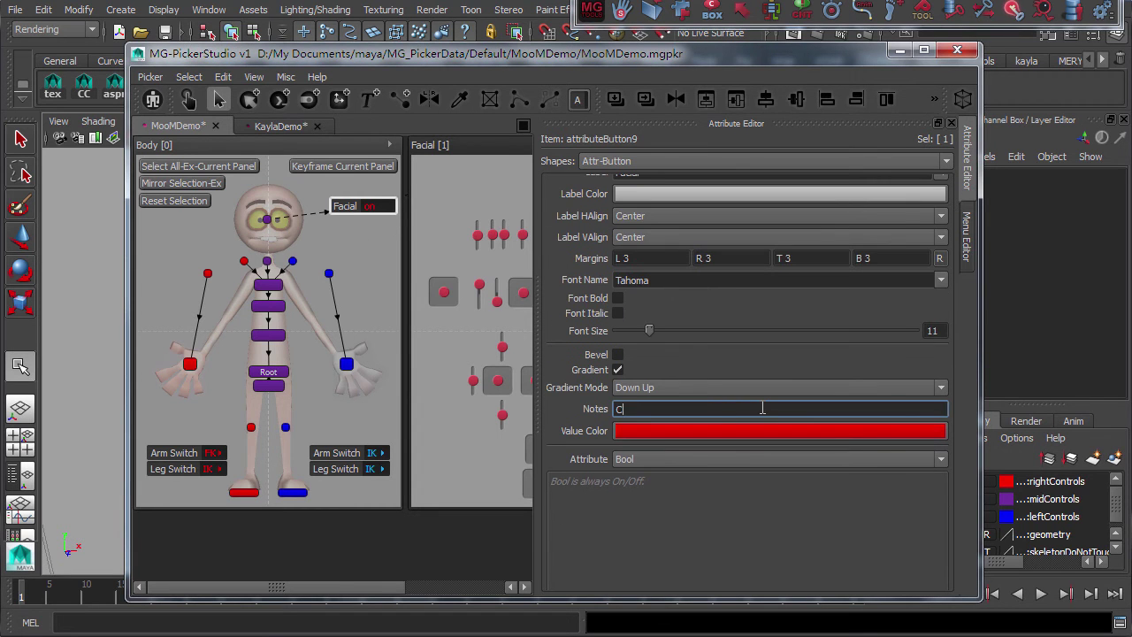
# Add the note 'Click to toggle the facial panel.' and a caption 'Click to toggle the facial panel ->' beside the toggle
pyautogui.write('lick to toggle the facial panel.')
pyautogui.press('Return')
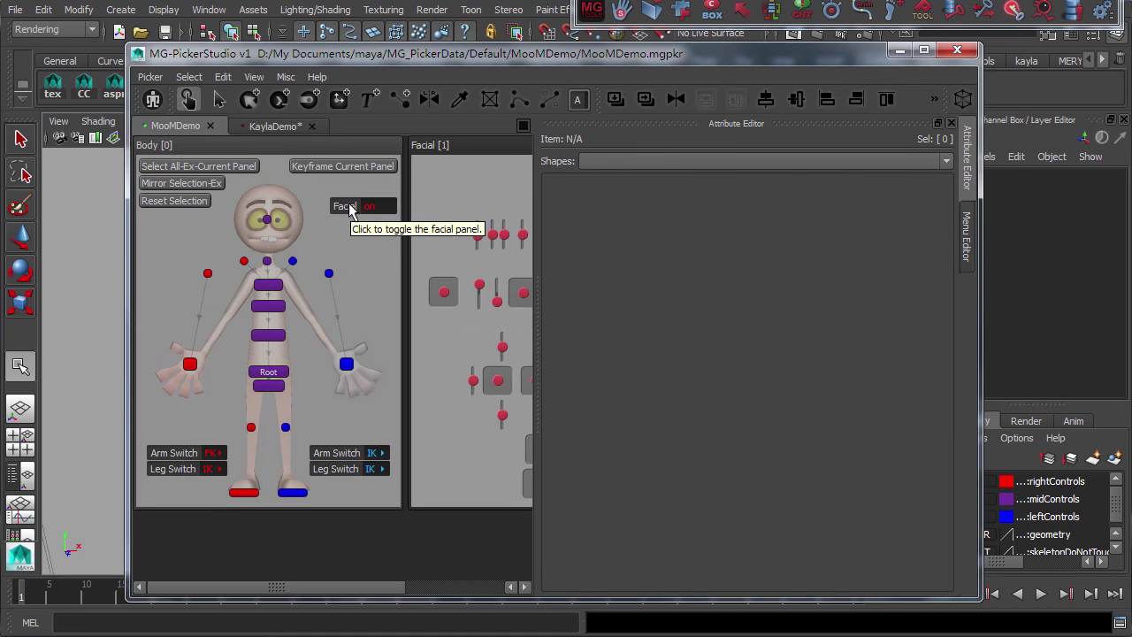
pyautogui.click(369, 98)
pyautogui.moveTo(321, 216); pyautogui.dragTo(396, 261)
pyautogui.write('Click to toggle the  facial')
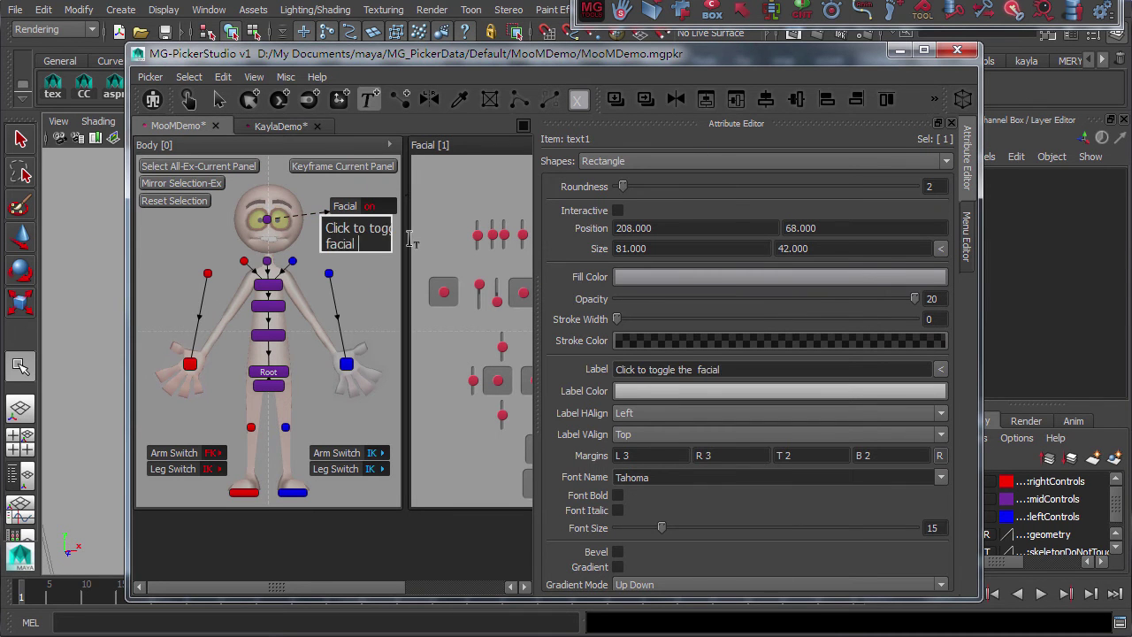
pyautogui.write(' panel ->')
pyautogui.press('Return')
pyautogui.click(374, 239)
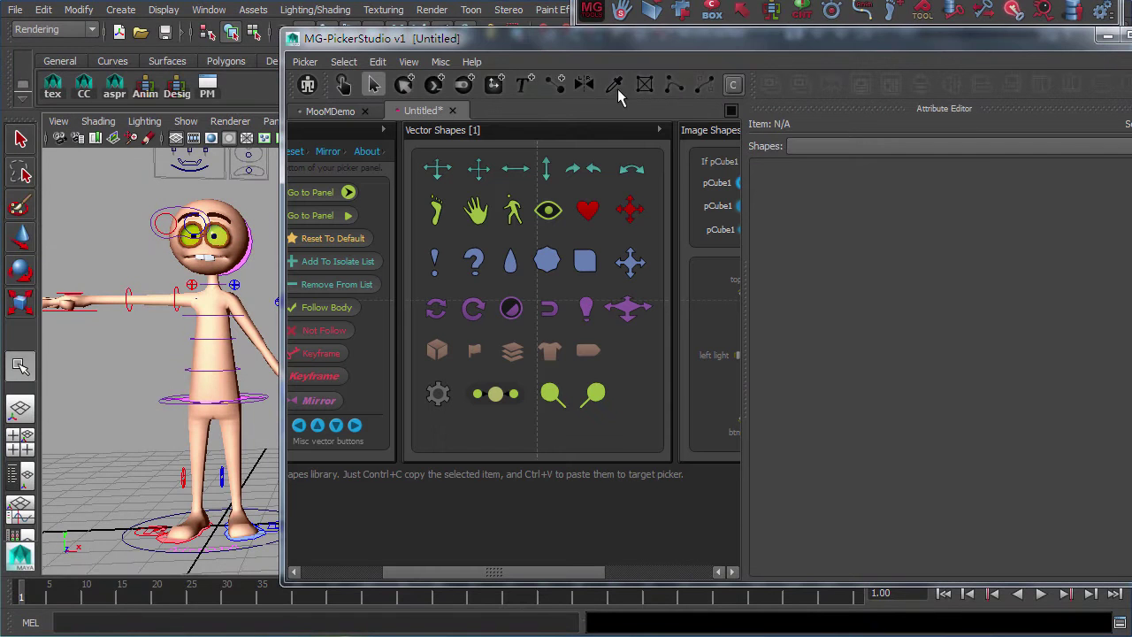
# Copy a hand outline from the shape library onto MooM's left hand button
pyautogui.rightClick(507, 175)
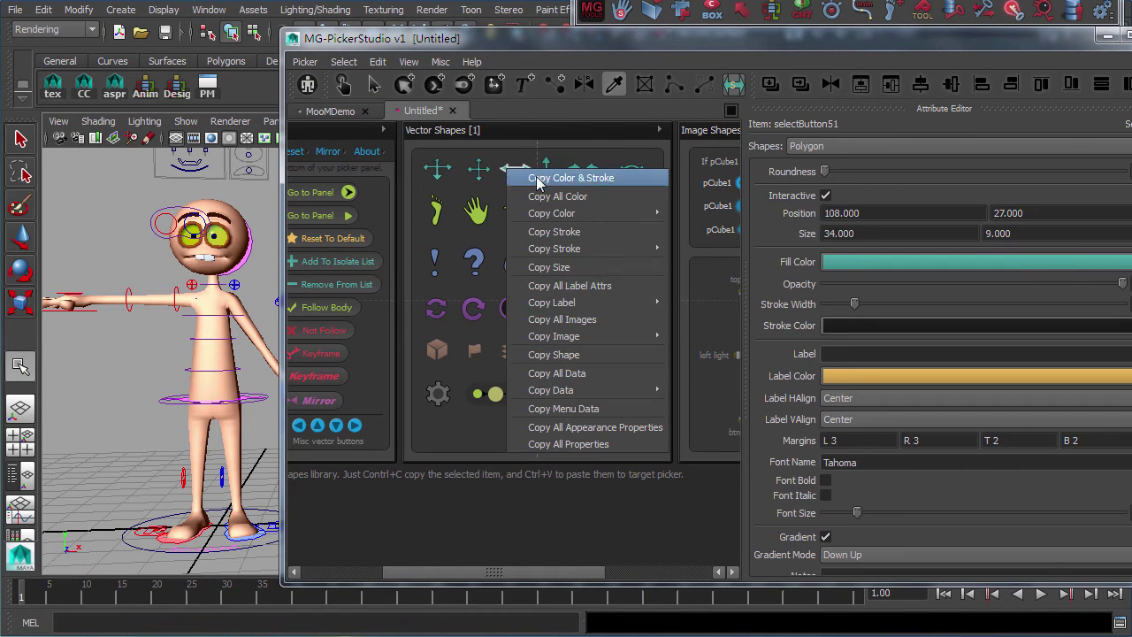
pyautogui.click(607, 354)
pyautogui.click(330, 110)
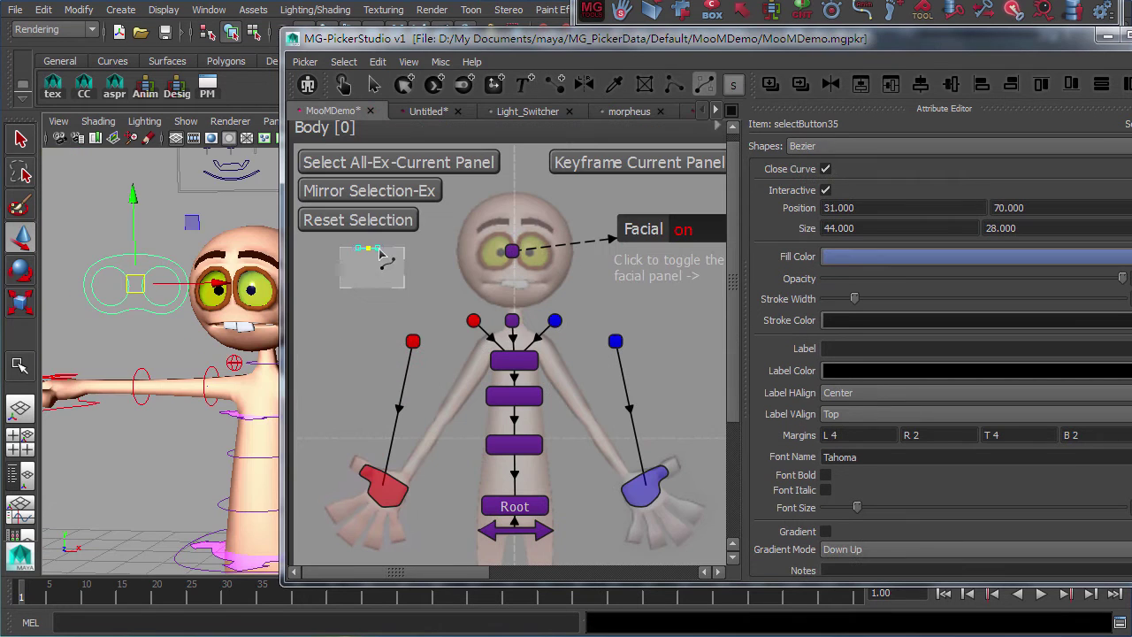
pyautogui.click(367, 250)
# Draw a goggle-shaped Bezier button beside the head, copying the red dot's colour and stroke, then choose a fill colour
pyautogui.moveTo(409, 266)
pyautogui.mouseDown()
pyautogui.moveTo(410, 281)
pyautogui.moveTo(393, 286)
pyautogui.mouseUp()
pyautogui.moveTo(323, 265); pyautogui.dragTo(326, 273)
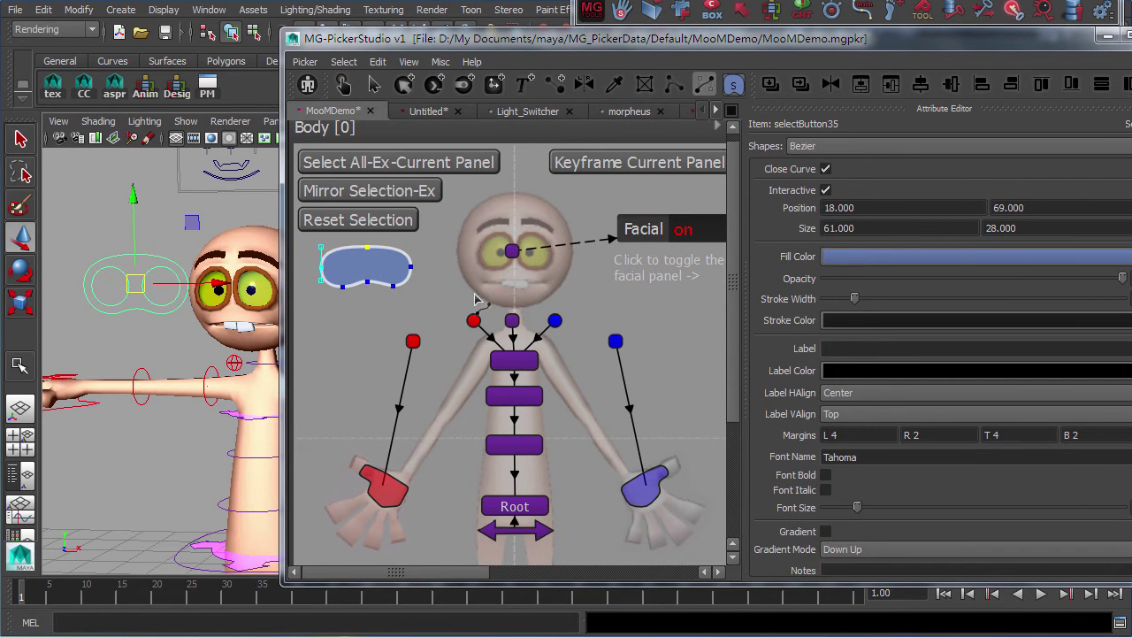
pyautogui.rightClick(413, 342)
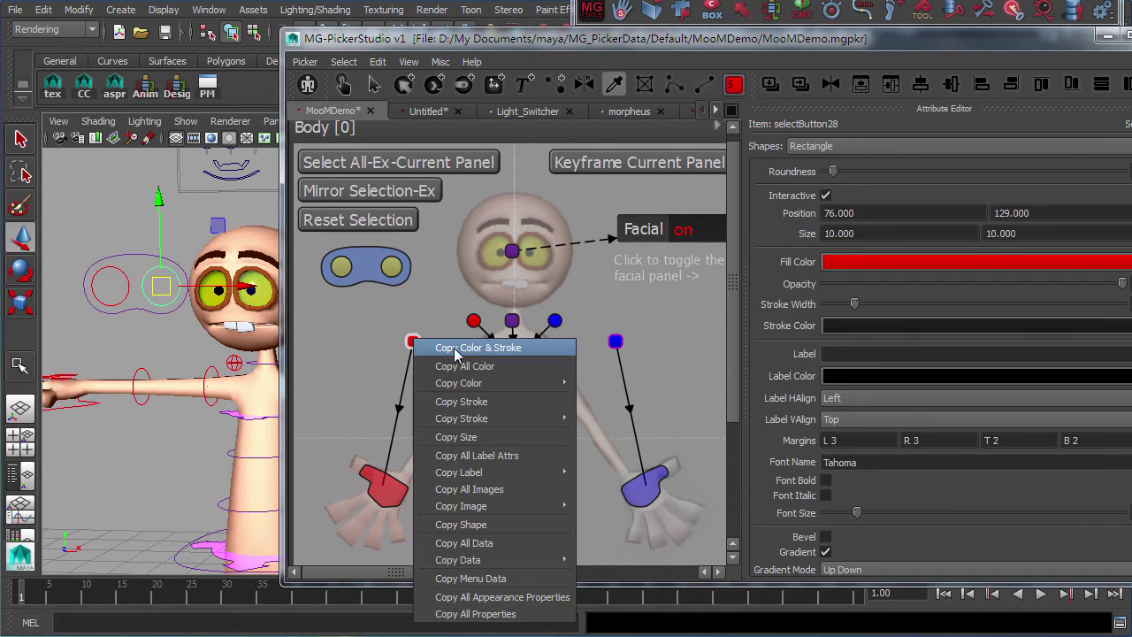
pyautogui.click(478, 347)
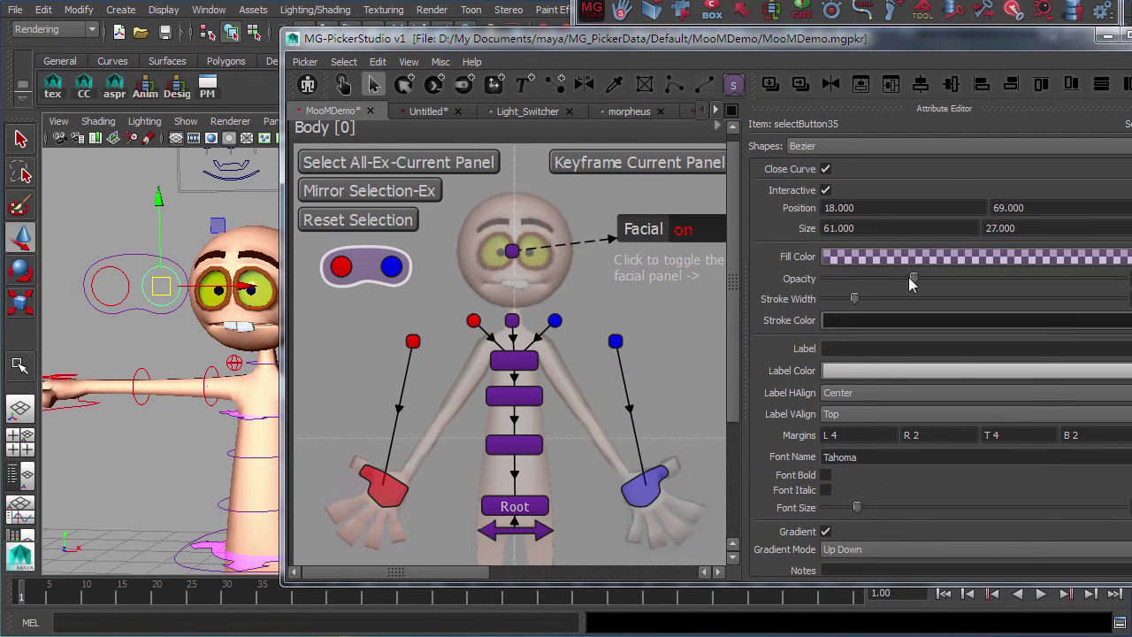
pyautogui.click(970, 370)
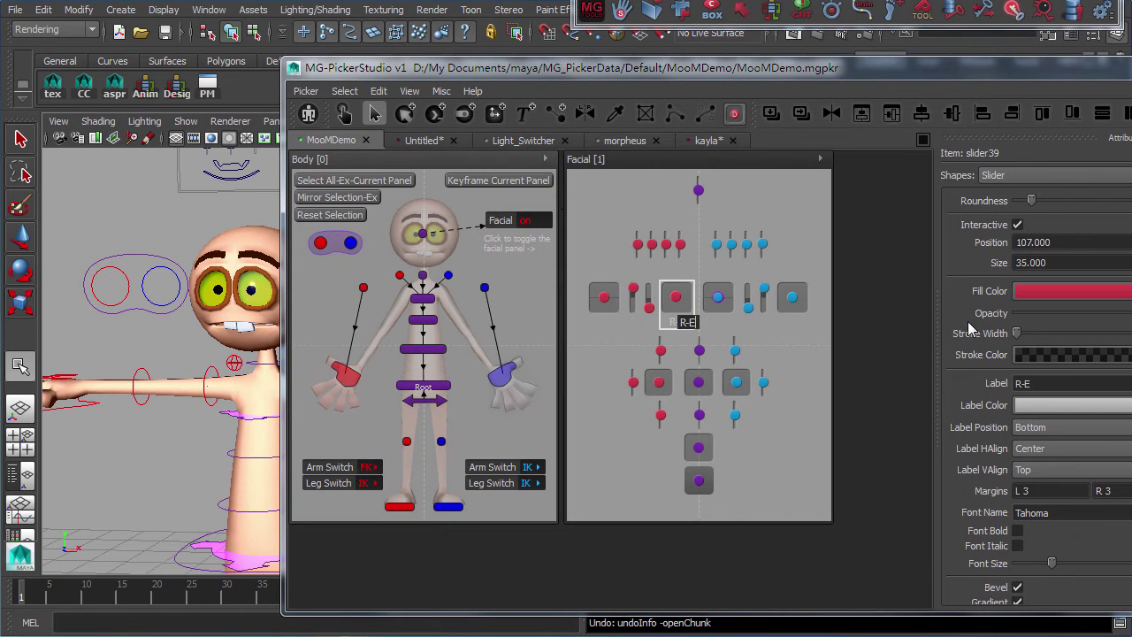
pyautogui.write('ye')
pyautogui.click(720, 310)
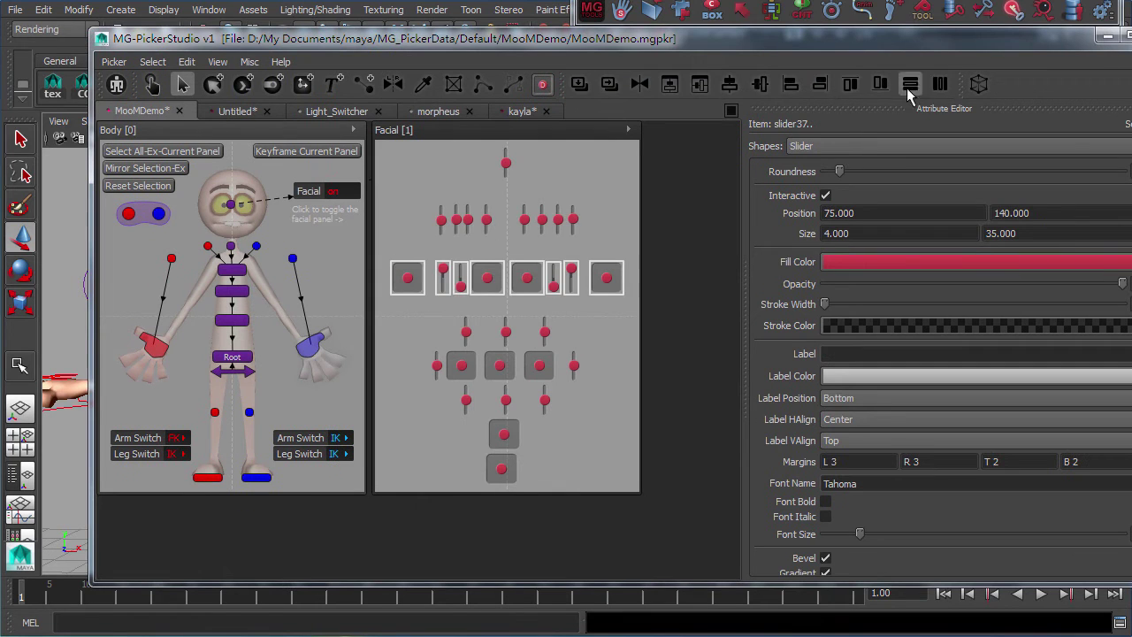
# Evenly space the facial slider groups and align the facial controls into rows and columns
pyautogui.press('g')
pyautogui.moveTo(573, 225); pyautogui.dragTo(630, 234)
pyautogui.press('g')
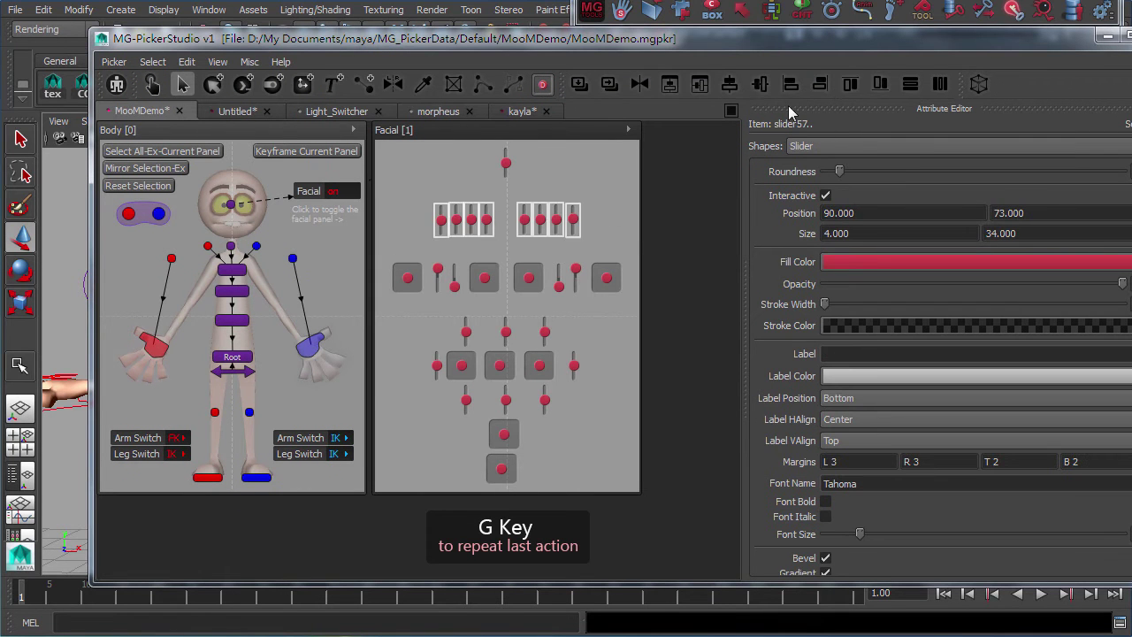
pyautogui.moveTo(416, 314); pyautogui.dragTo(630, 347)
pyautogui.moveTo(402, 386); pyautogui.dragTo(641, 361)
pyautogui.moveTo(429, 409); pyautogui.dragTo(637, 378)
pyautogui.moveTo(390, 485); pyautogui.dragTo(619, 314)
pyautogui.press('g')
# Scale the purple spine buttons on the body and enlarge the facial panel's middle row
pyautogui.moveTo(197, 307); pyautogui.dragTo(271, 348)
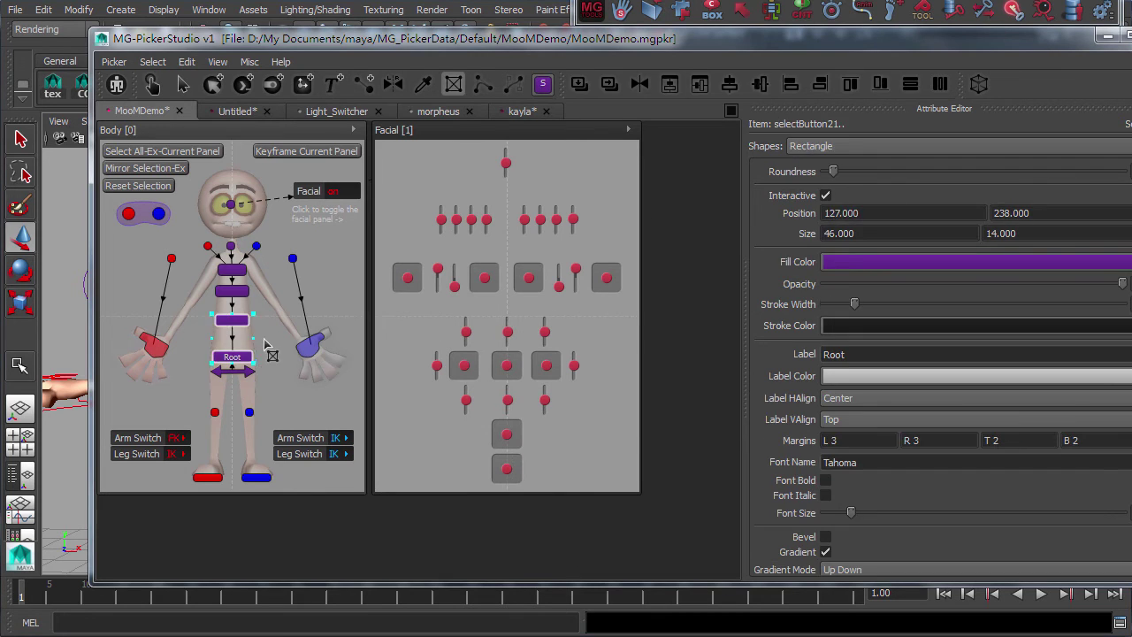
pyautogui.press('t')
pyautogui.moveTo(241, 289); pyautogui.dragTo(221, 262)
pyautogui.press('t')
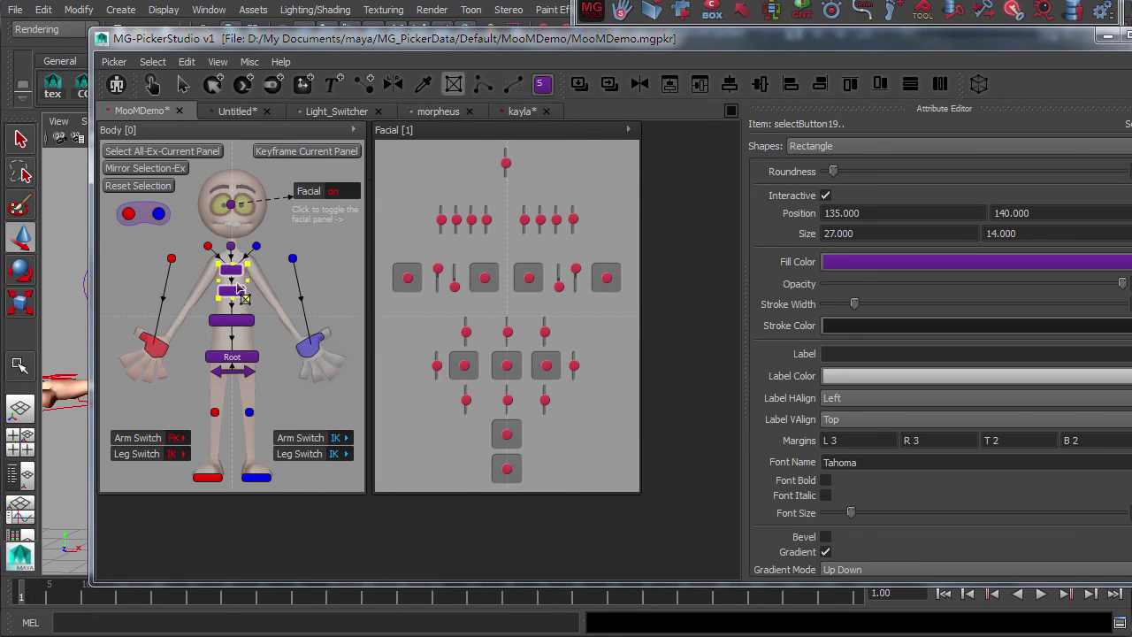
pyautogui.moveTo(284, 373); pyautogui.dragTo(242, 271)
pyautogui.press('r')
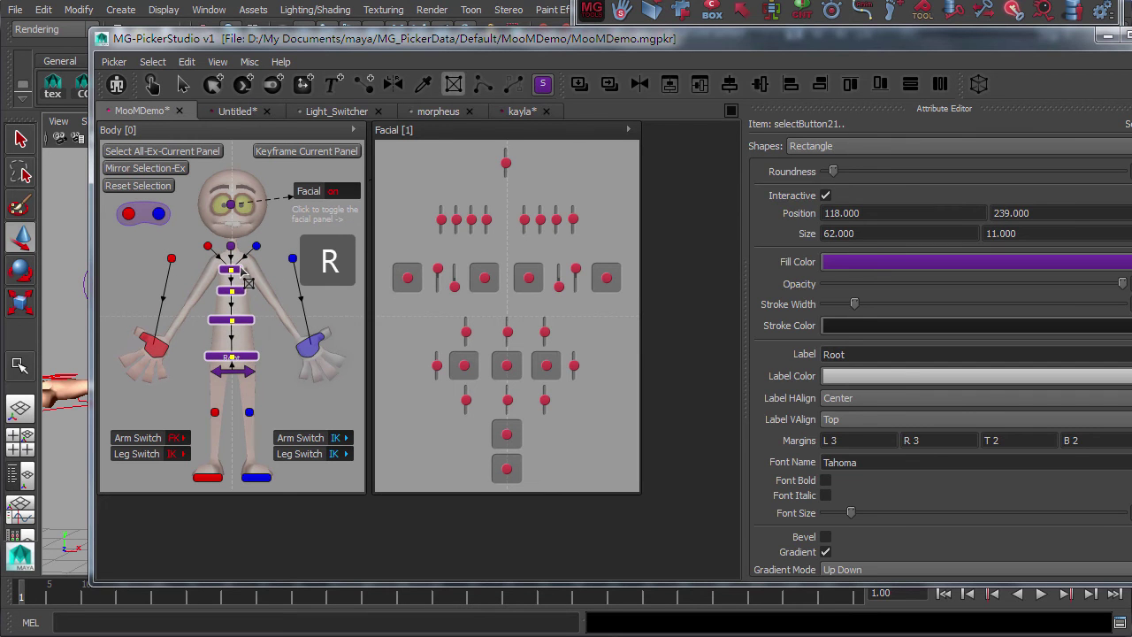
pyautogui.moveTo(385, 249); pyautogui.dragTo(624, 296)
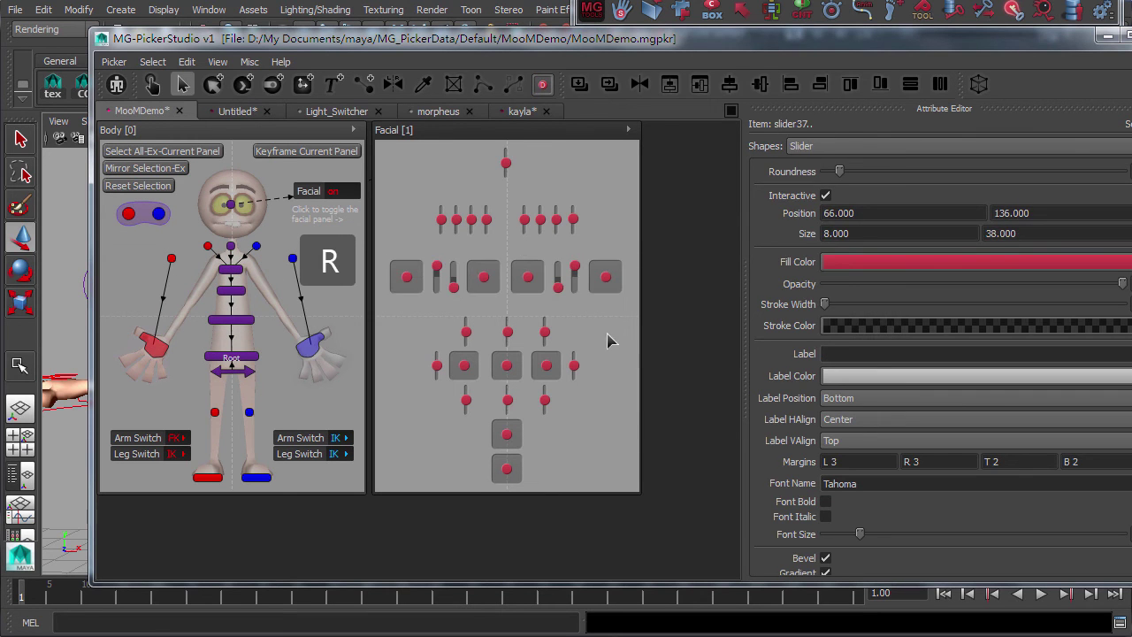
# Copy the blue handle's colour and stroke and paint it onto two red handles
pyautogui.click(630, 440)
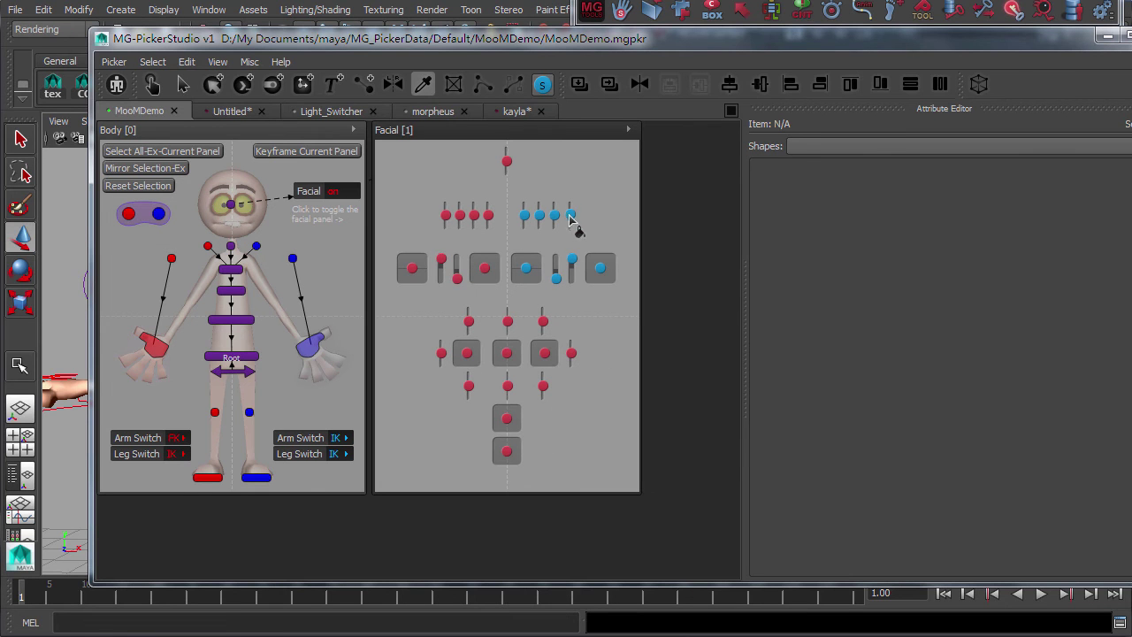
pyautogui.rightClick(571, 215)
pyautogui.click(614, 221)
pyautogui.click(542, 322)
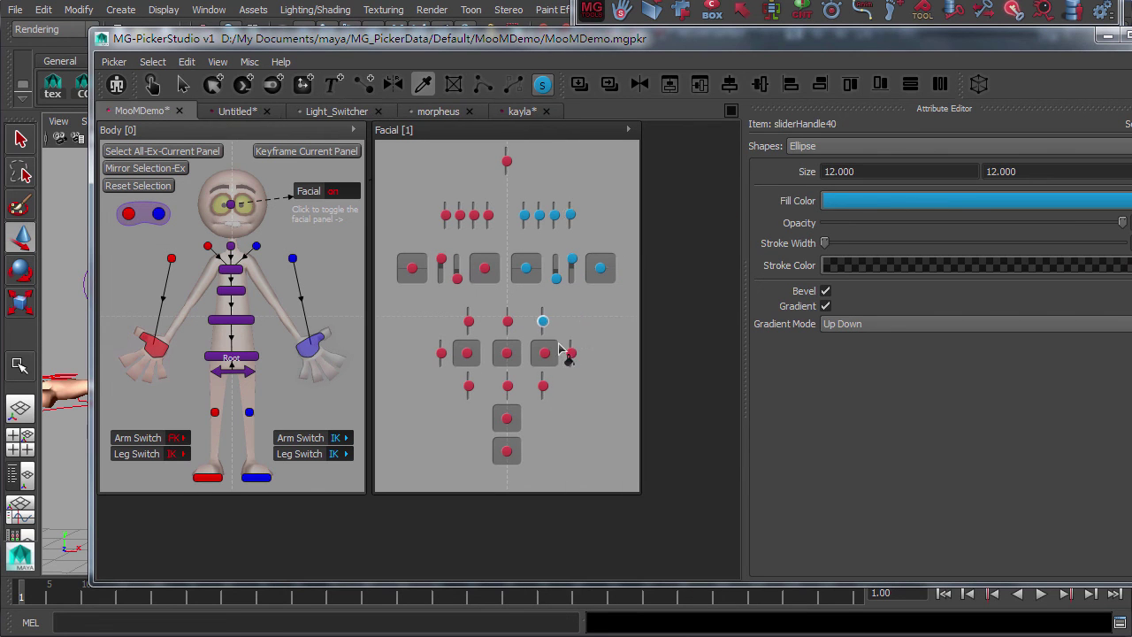
pyautogui.click(543, 387)
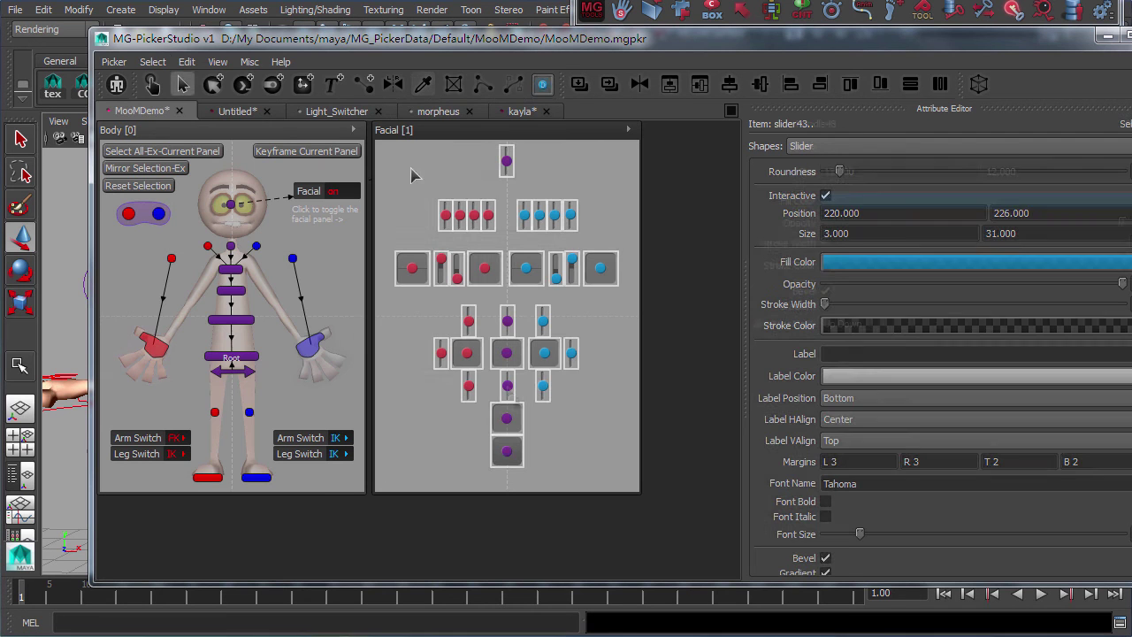
# Select all same-colour handles and shift their hue, saturation and brightness to purple
pyautogui.click(152, 61)
pyautogui.click(239, 170)
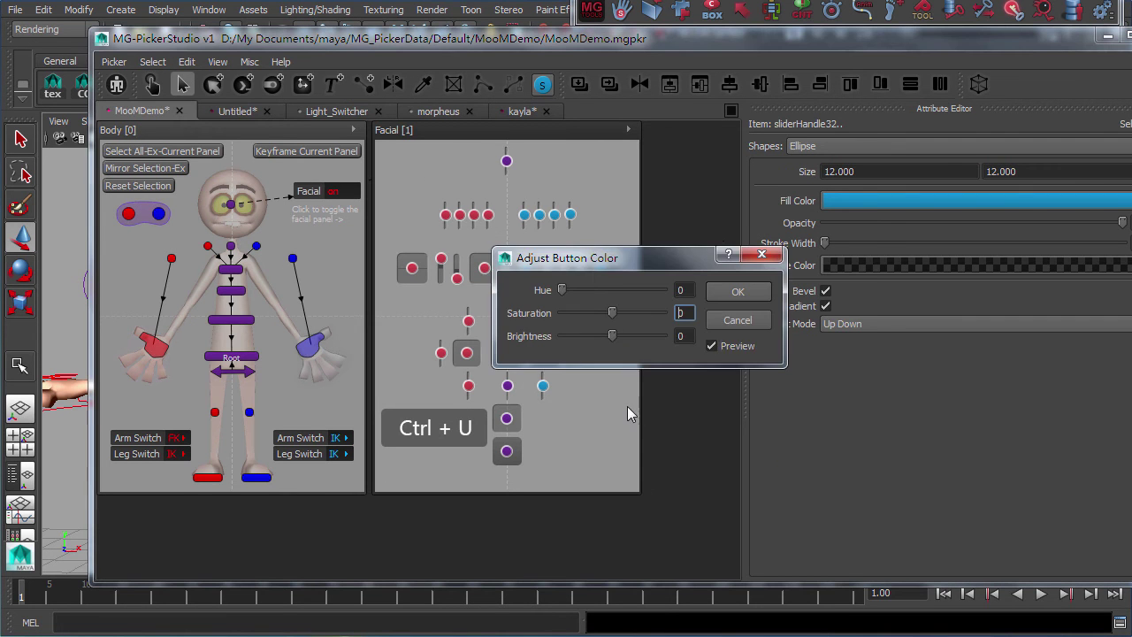
pyautogui.moveTo(617, 263); pyautogui.dragTo(717, 224)
pyautogui.moveTo(715, 297)
pyautogui.mouseDown()
pyautogui.moveTo(666, 298)
pyautogui.moveTo(725, 297)
pyautogui.moveTo(657, 279)
pyautogui.moveTo(723, 281)
pyautogui.mouseUp()
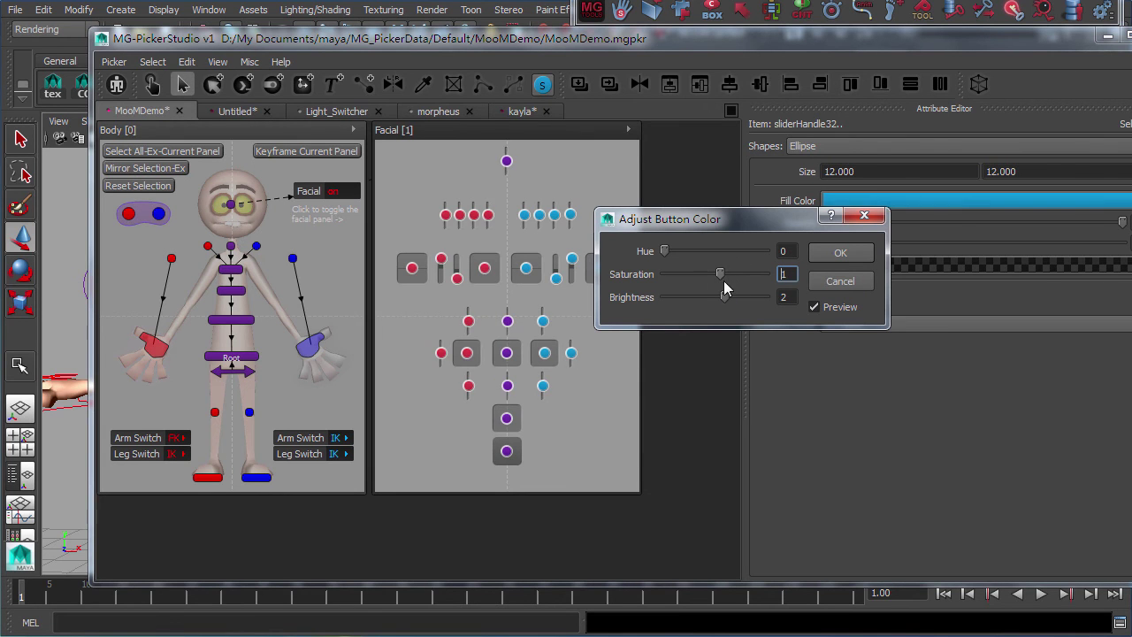
pyautogui.moveTo(666, 251)
pyautogui.mouseDown()
pyautogui.moveTo(737, 248)
pyautogui.moveTo(652, 252)
pyautogui.mouseUp()
pyautogui.click(840, 254)
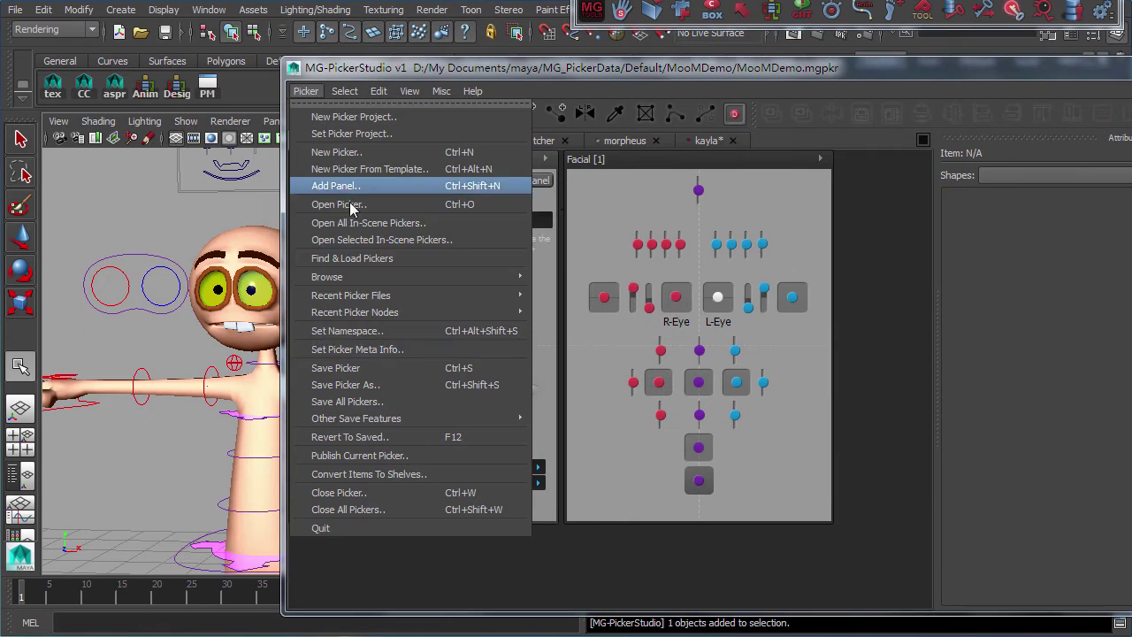
pyautogui.click(400, 347)
pyautogui.write('Miguel')
pyautogui.press('Tab')
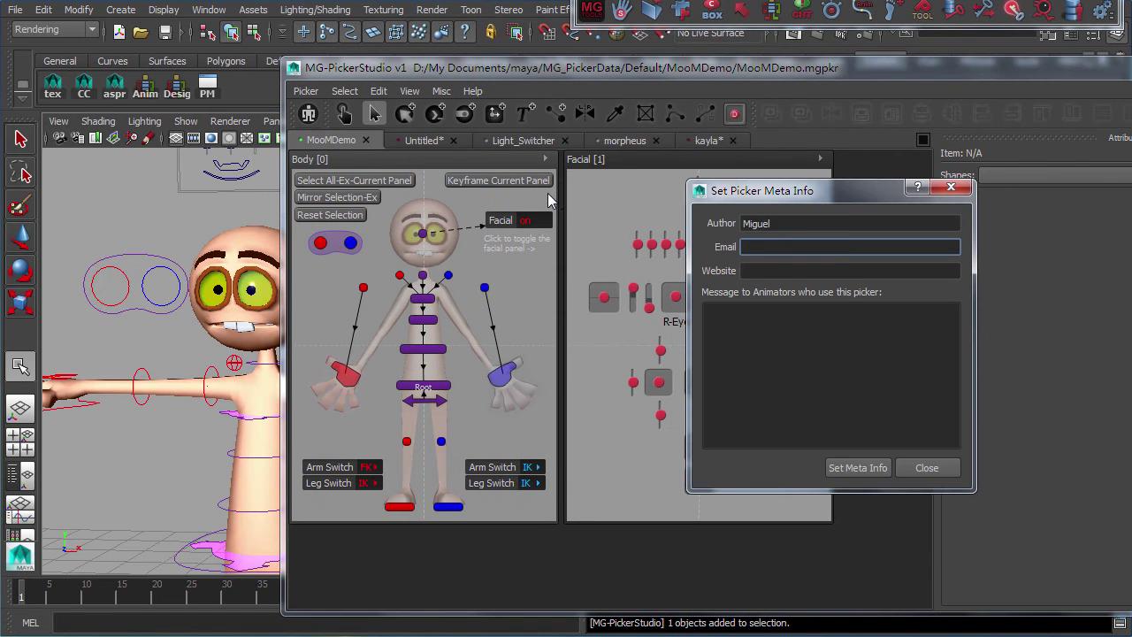
pyautogui.press('Tab')
pyautogui.write('http://mglan')
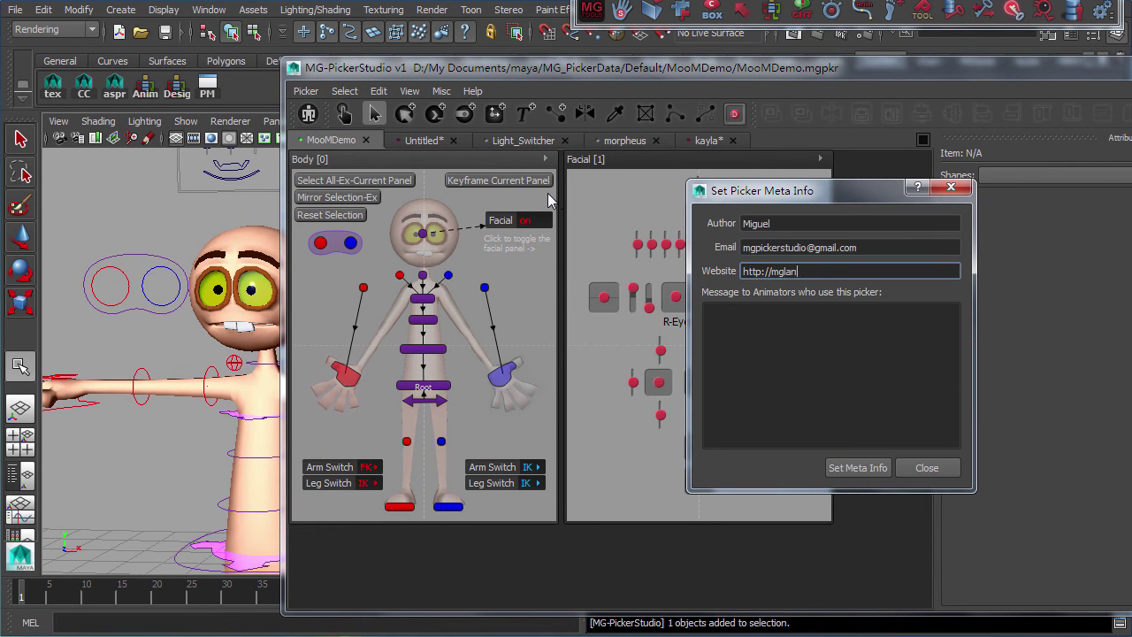
pyautogui.write('d.com')
# Write the message 'Thanks for using MG-Picker Studio!' plus a feedback line, and save the meta info
pyautogui.press('Tab')
pyautogui.write('Thanks for using MG-Picker Studio!')
pyautogui.press('Return')
pyautogui.write('Feel free to send feedback to Miguel using the email address above!!')
pyautogui.press('Return')
pyautogui.write('Enjoy animating!')
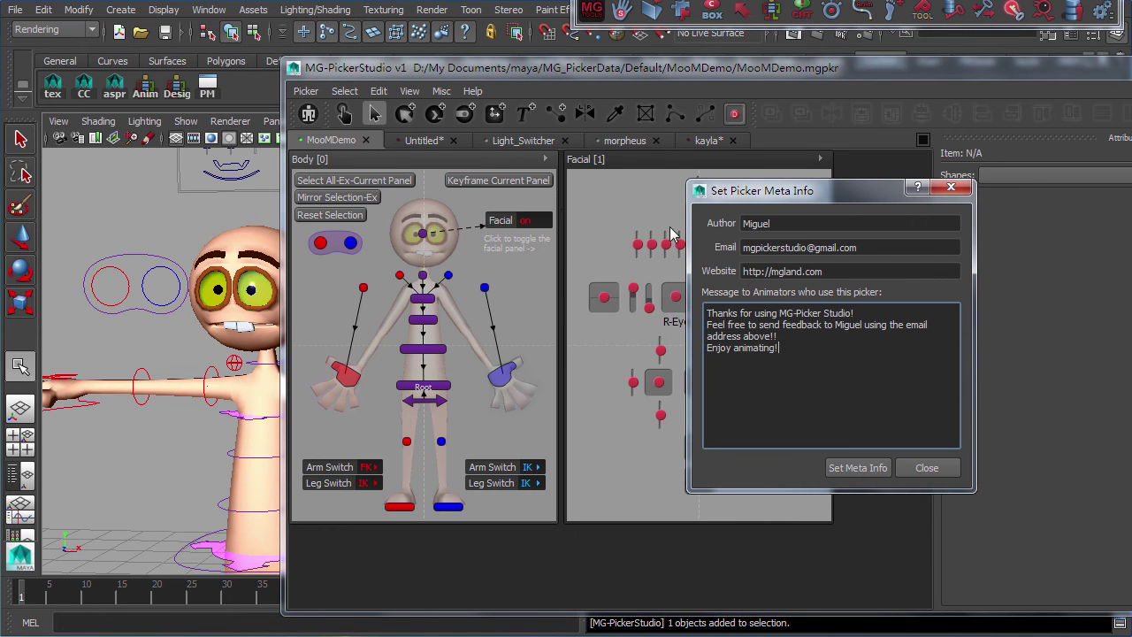
pyautogui.click(857, 468)
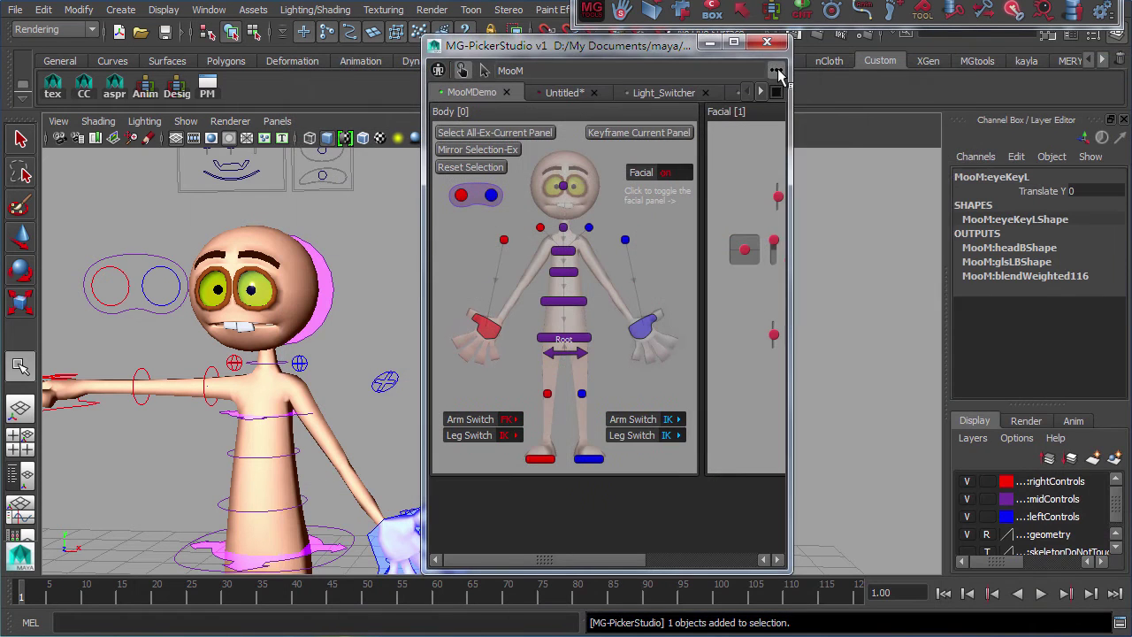
# Check the stored meta info in About Current Picker and close it
pyautogui.click(777, 71)
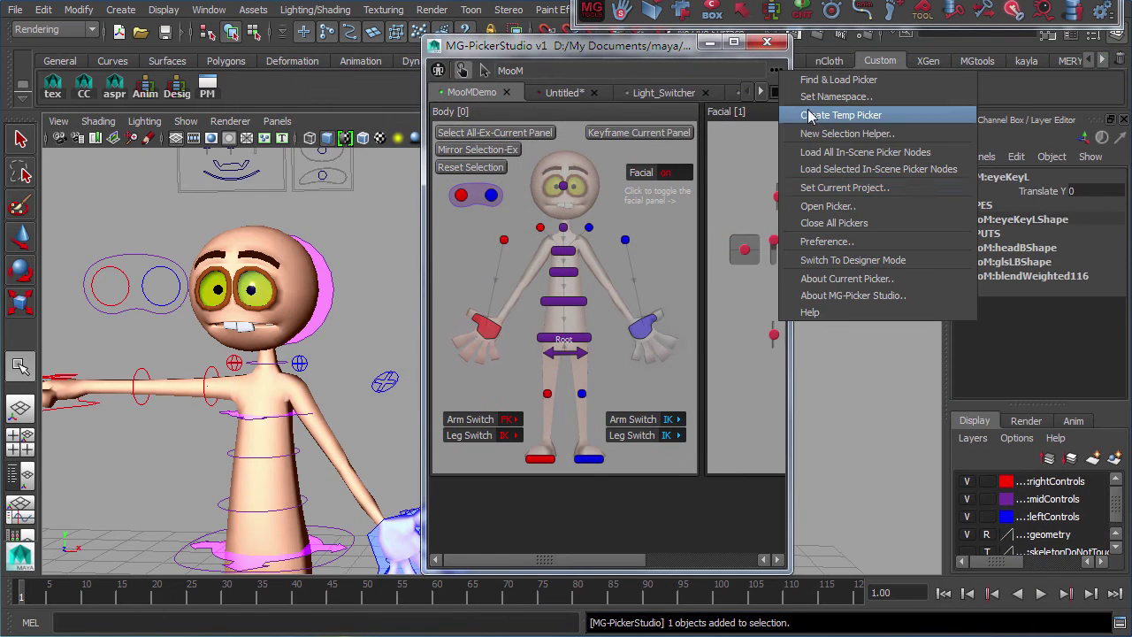
pyautogui.click(911, 279)
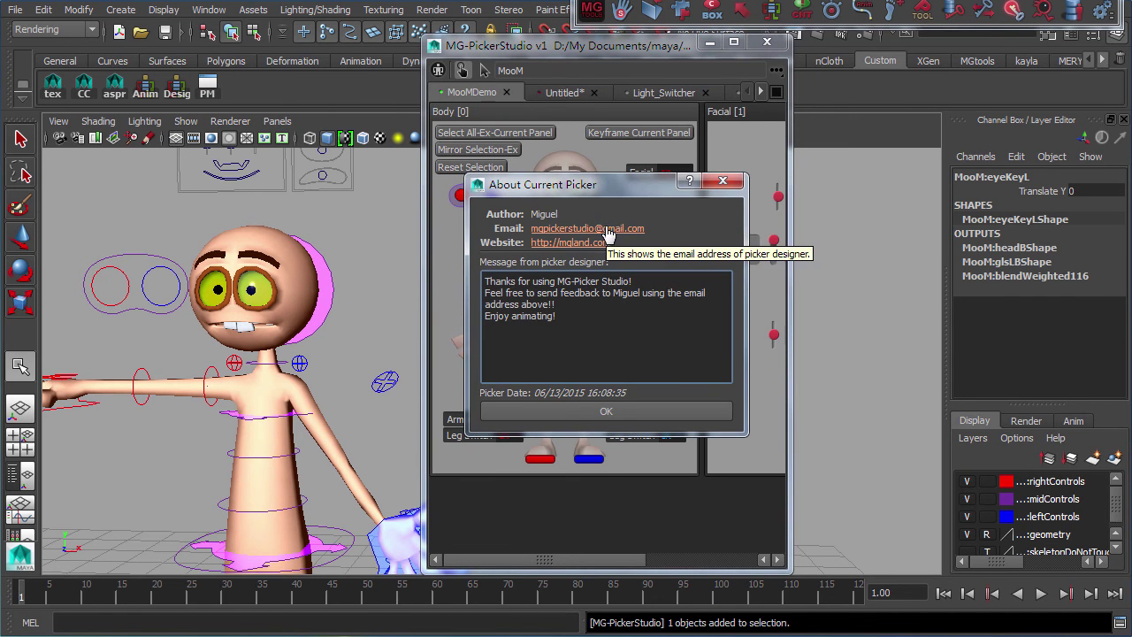
pyautogui.click(619, 408)
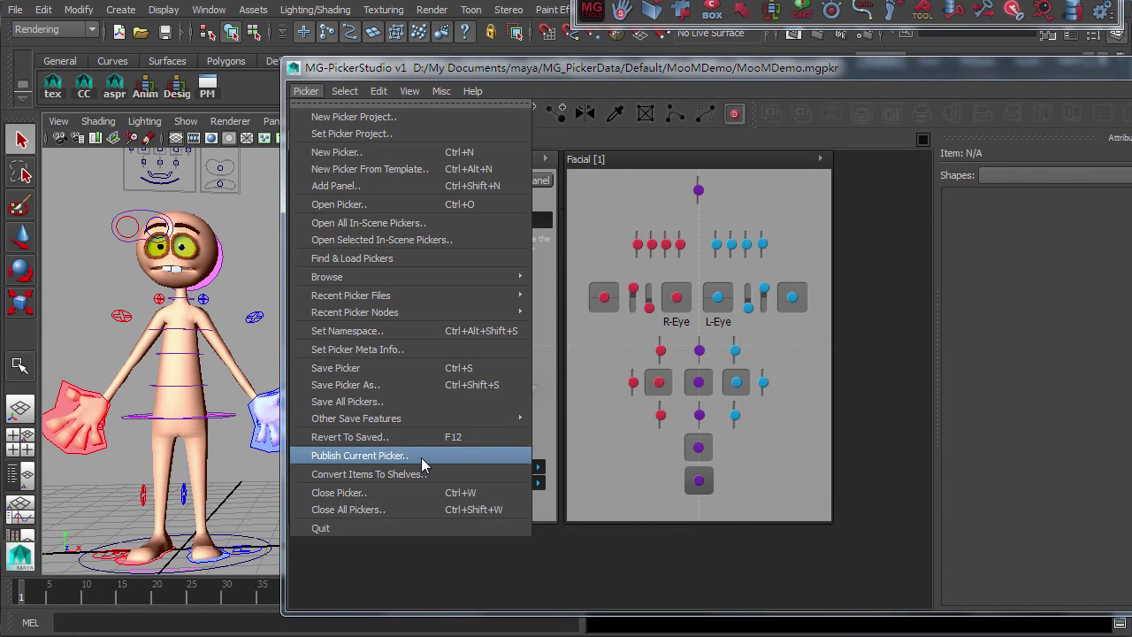
# Set the publish target directory to E:\Temp\Rig-Release
pyautogui.click(422, 456)
pyautogui.click(975, 220)
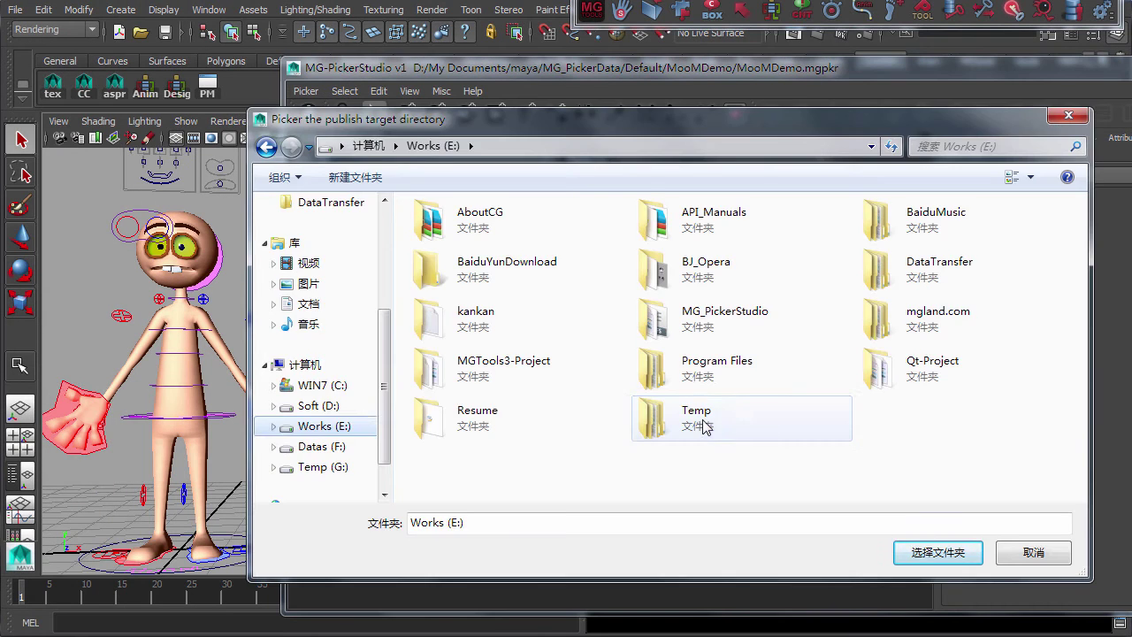
pyautogui.doubleClick(702, 425)
pyautogui.doubleClick(689, 231)
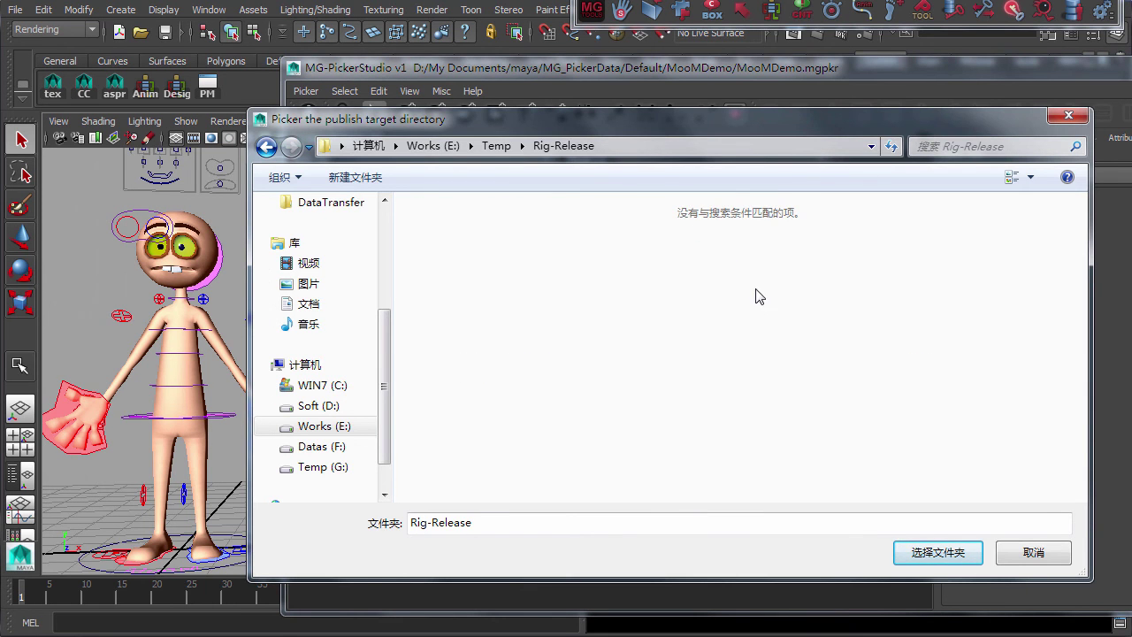
pyautogui.click(924, 553)
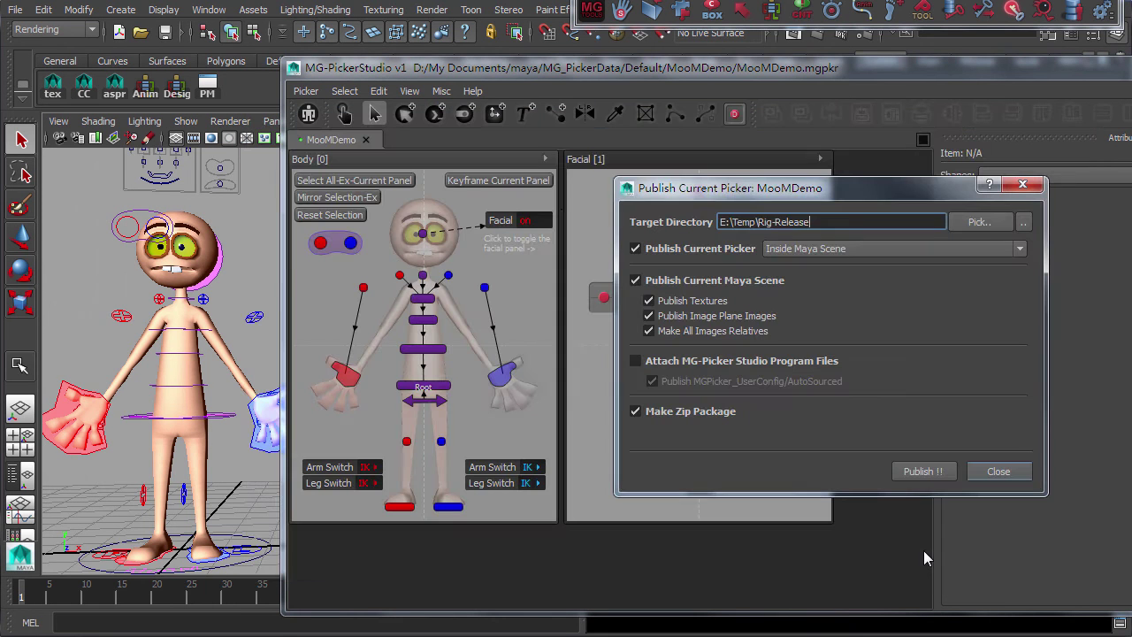
# Publish inside the Maya scene with program files attached, terms accepted, as a zip package
pyautogui.click(790, 250)
pyautogui.click(1016, 403)
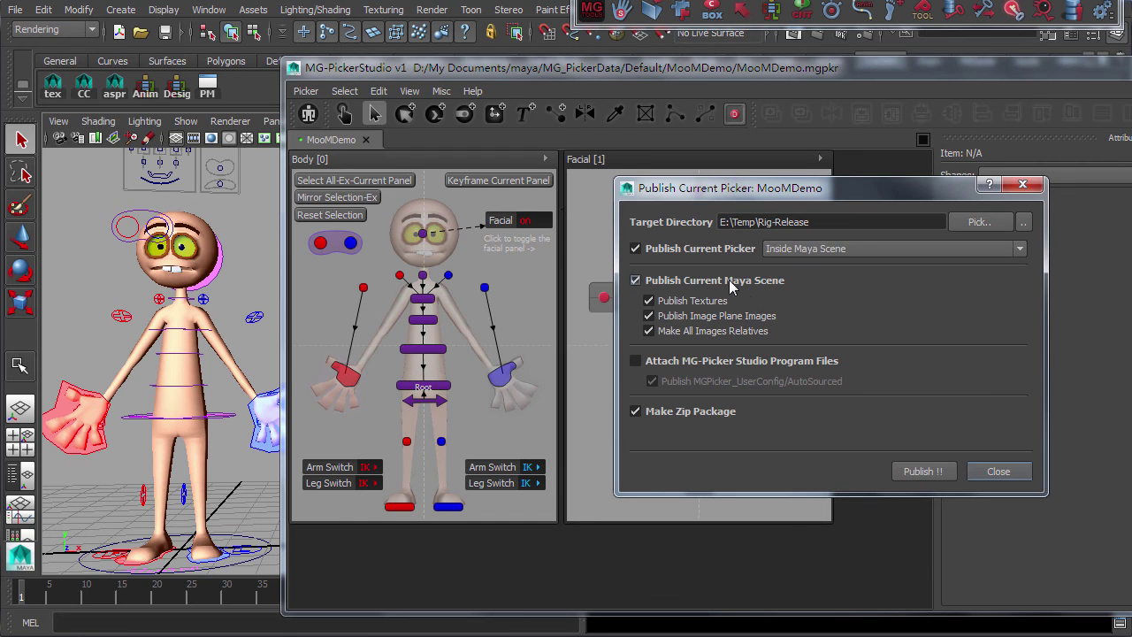
pyautogui.click(683, 362)
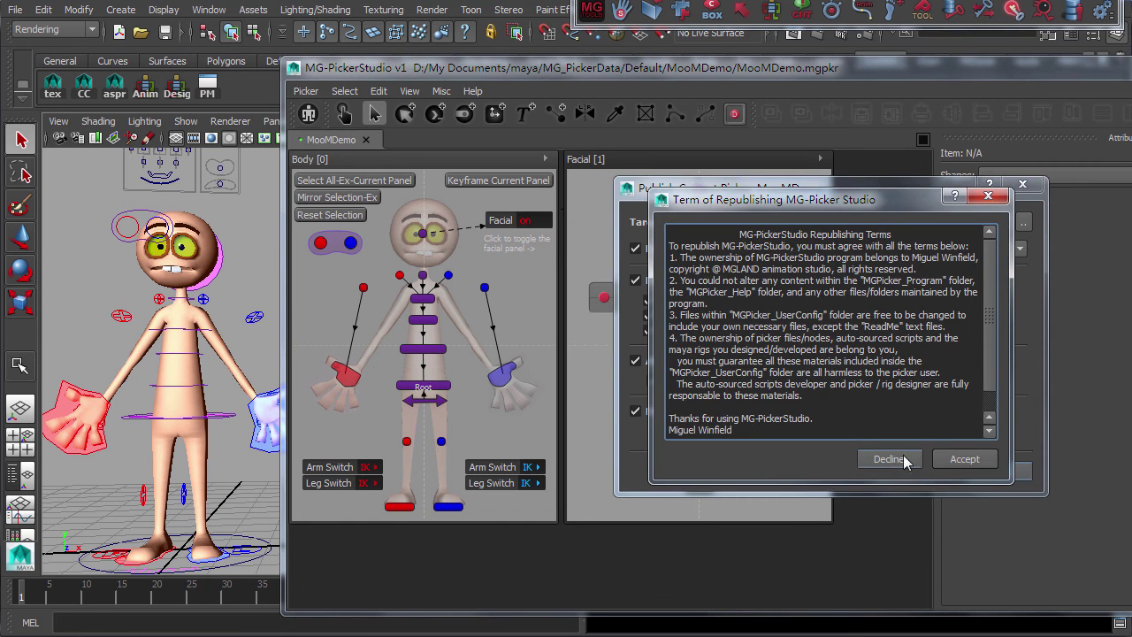
pyautogui.click(945, 461)
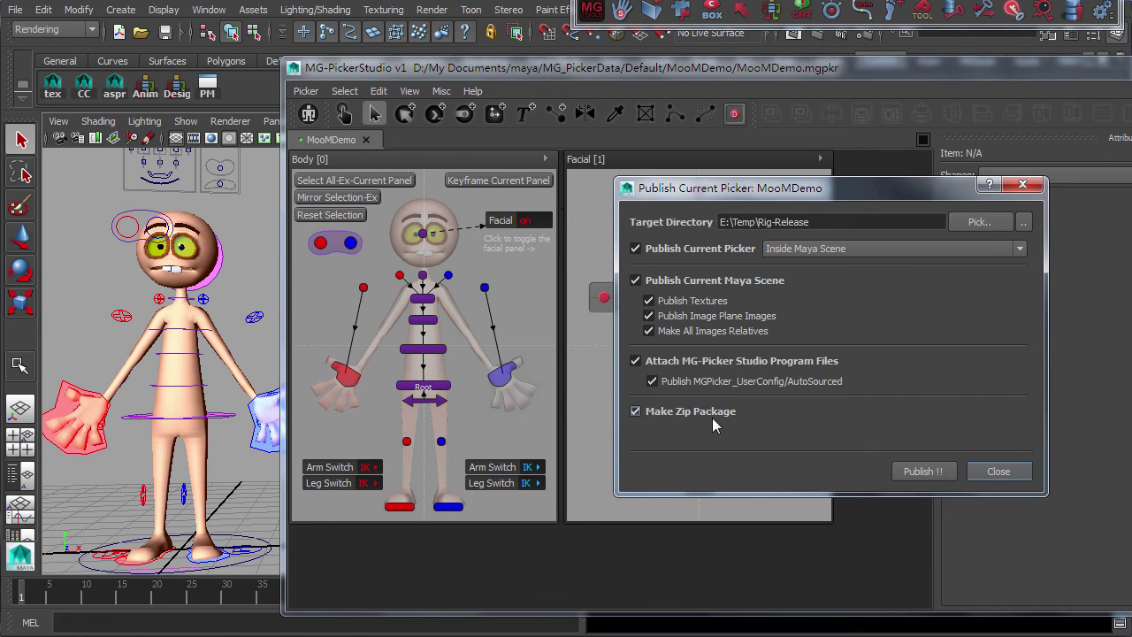
pyautogui.click(931, 471)
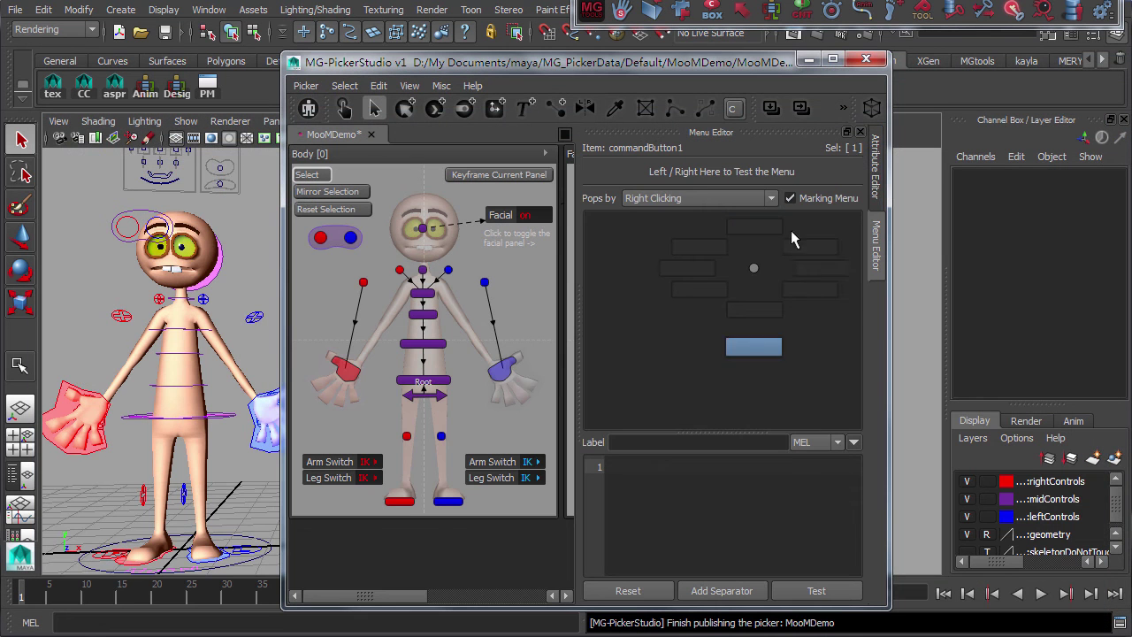
# Label an empty menu slot 'Sele' and test the Select button's right-click menu
pyautogui.click(822, 267)
pyautogui.click(645, 443)
pyautogui.write('Select All')
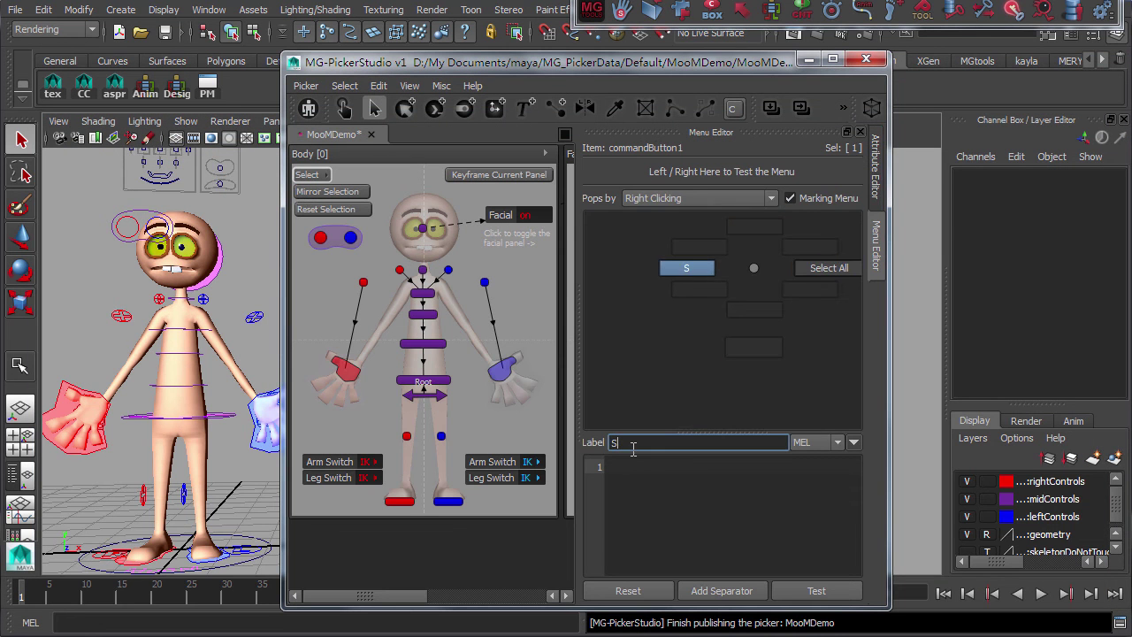
pyautogui.rightClick(311, 174)
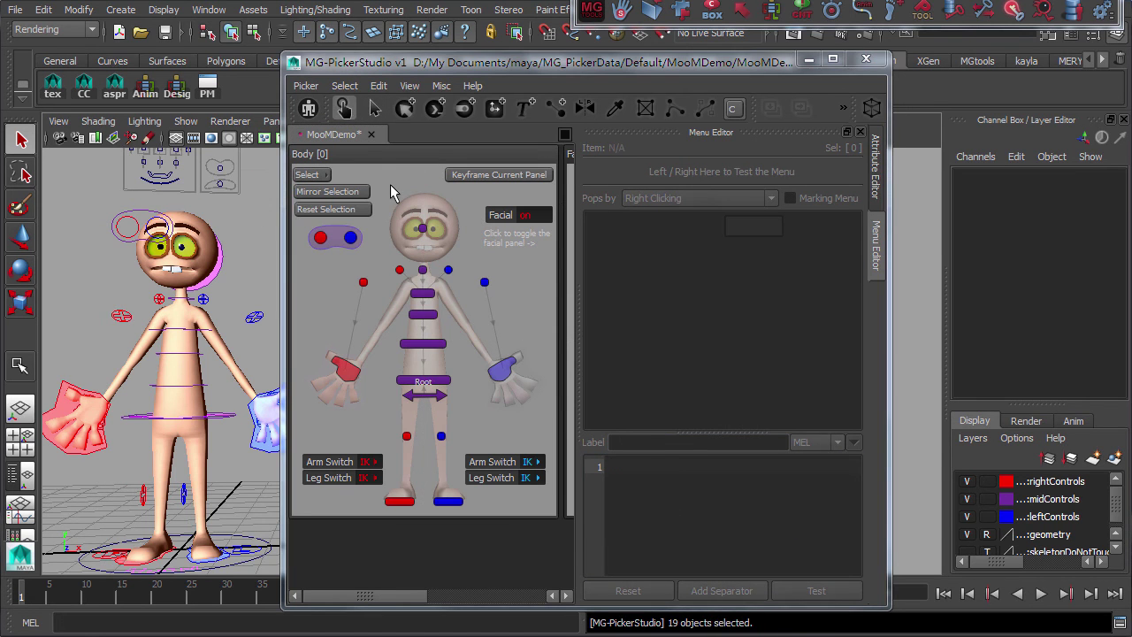
# Move out-of-range items back into the panel, then play the MG-Picker Studio demo video
pyautogui.click(378, 86)
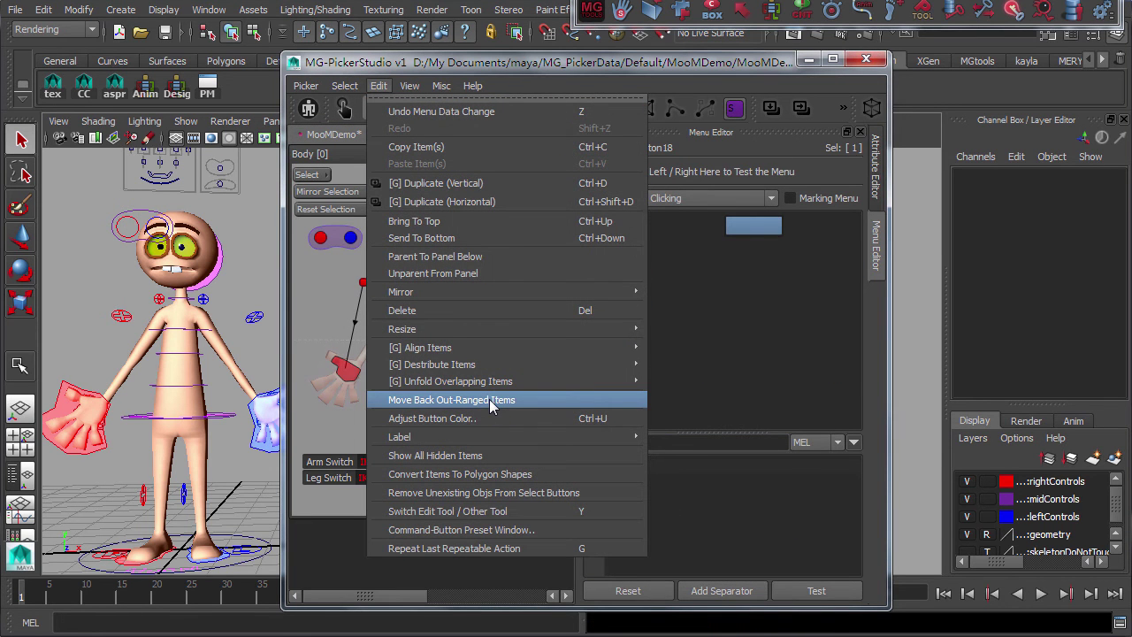
pyautogui.click(492, 401)
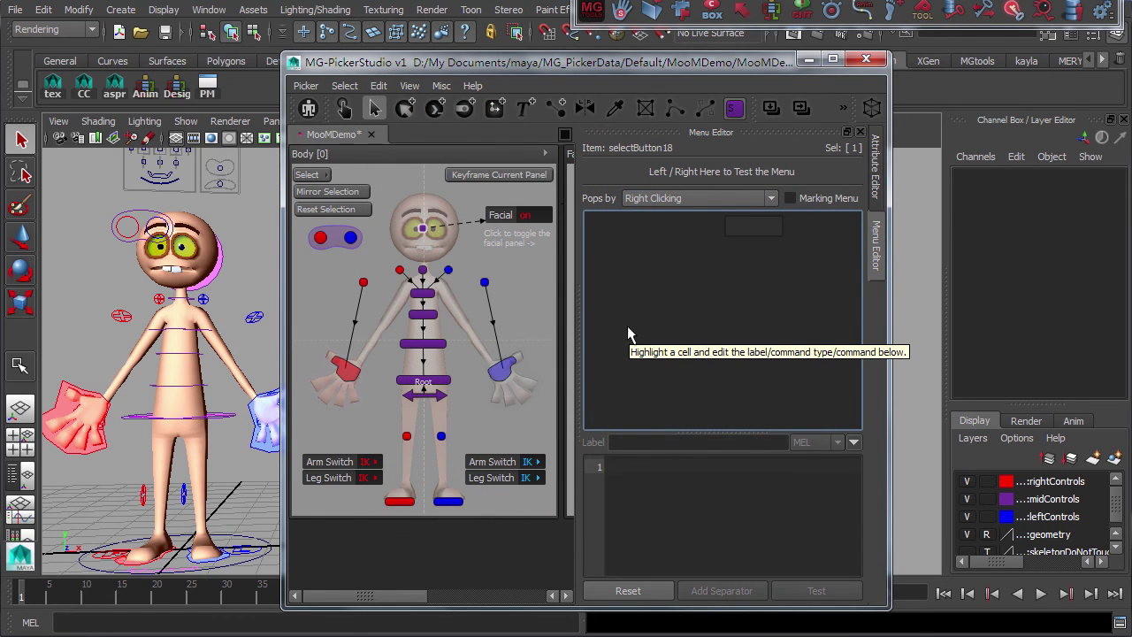
pyautogui.click(642, 425)
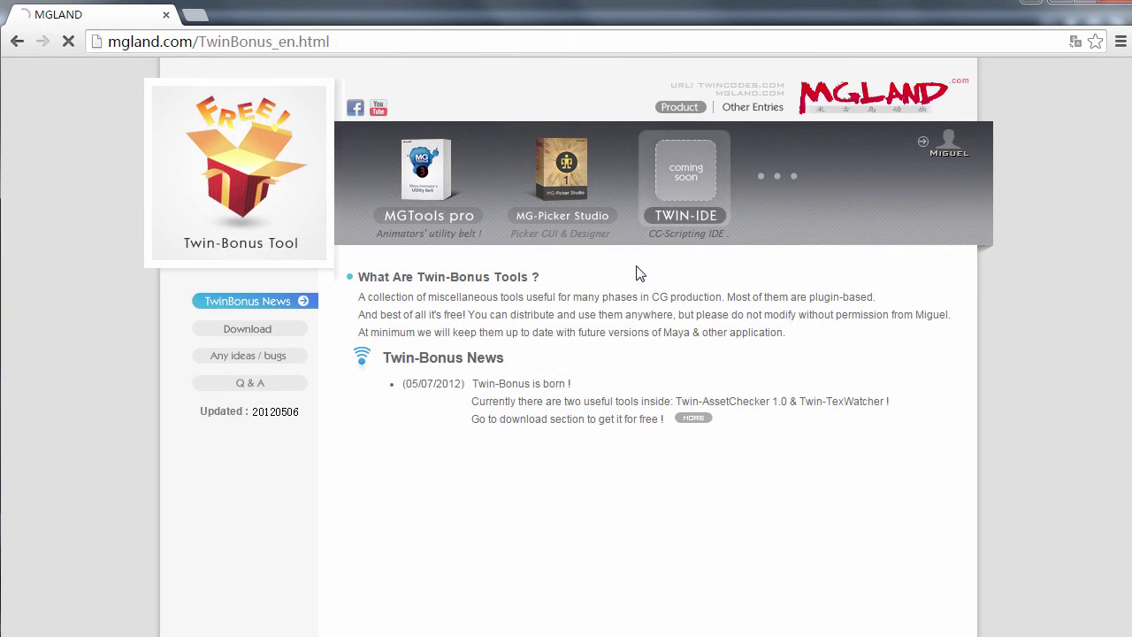
# Load the TWIN-IDE product page from the mgland.com banner
pyautogui.click(686, 181)
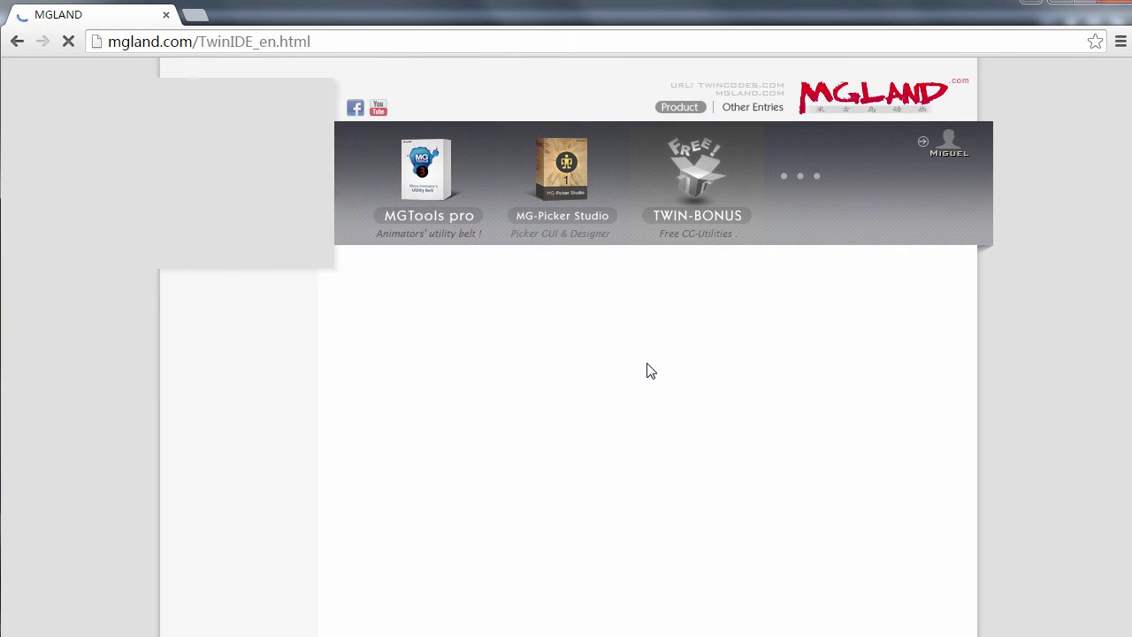